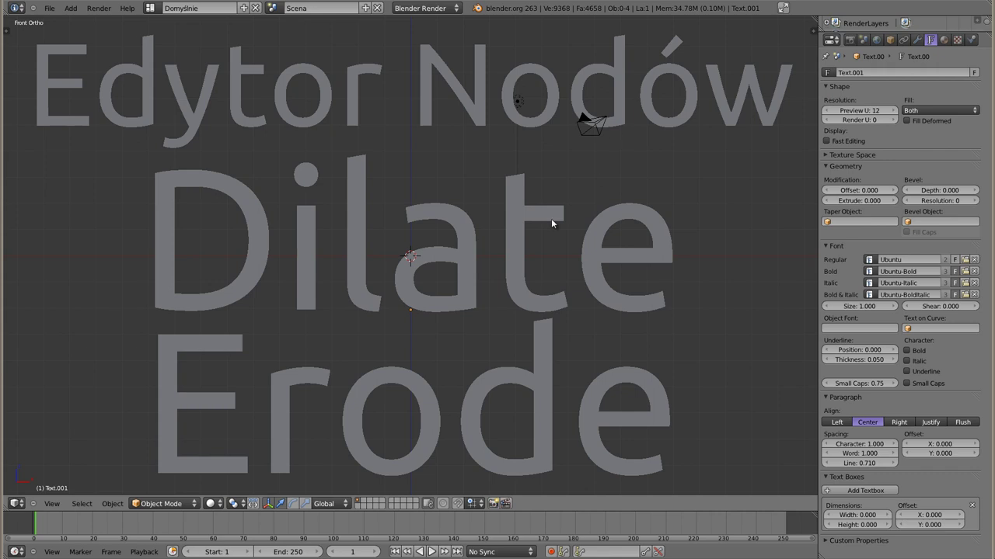
- Delete the large Dilate/Erode title text object from the scene
{"action": "right_click", "coordinate": [511, 245]}
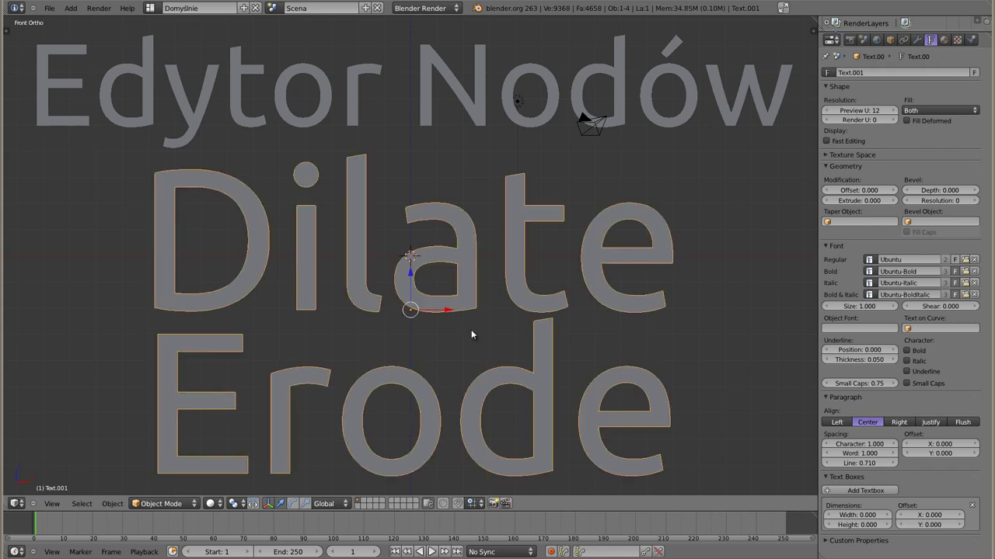
{"action": "key", "text": "x"}
{"action": "left_click", "coordinate": [410, 279]}
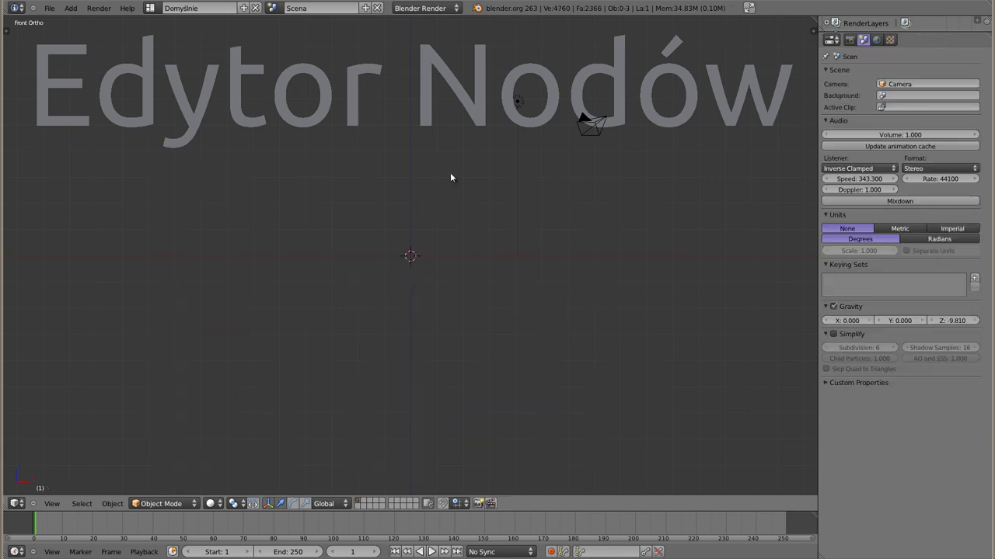
- Delete the Edytor Nodów heading and add a UV sphere at the scene centre
{"action": "right_click", "coordinate": [434, 116]}
{"action": "key", "text": "x"}
{"action": "left_click", "coordinate": [404, 112]}
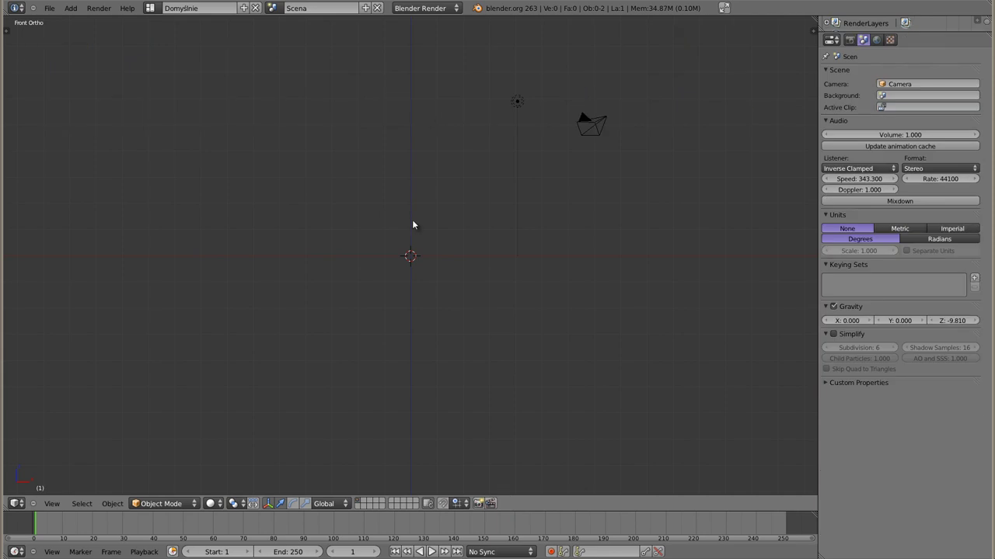
{"action": "key", "text": "shift+a"}
{"action": "left_click", "coordinate": [466, 259]}
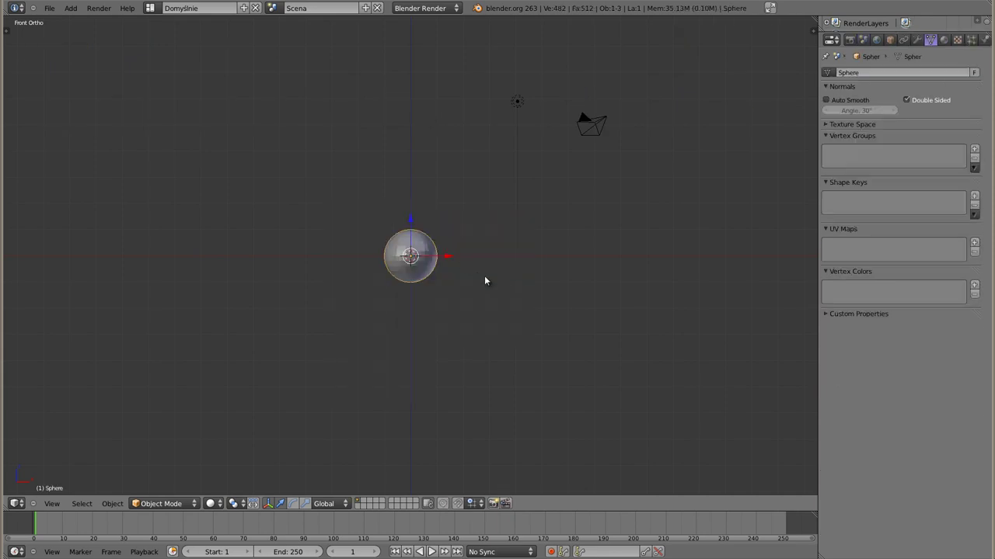
- Render the sphere from the camera view, then switch this area to the Node Editor
{"action": "key", "text": "KP_0"}
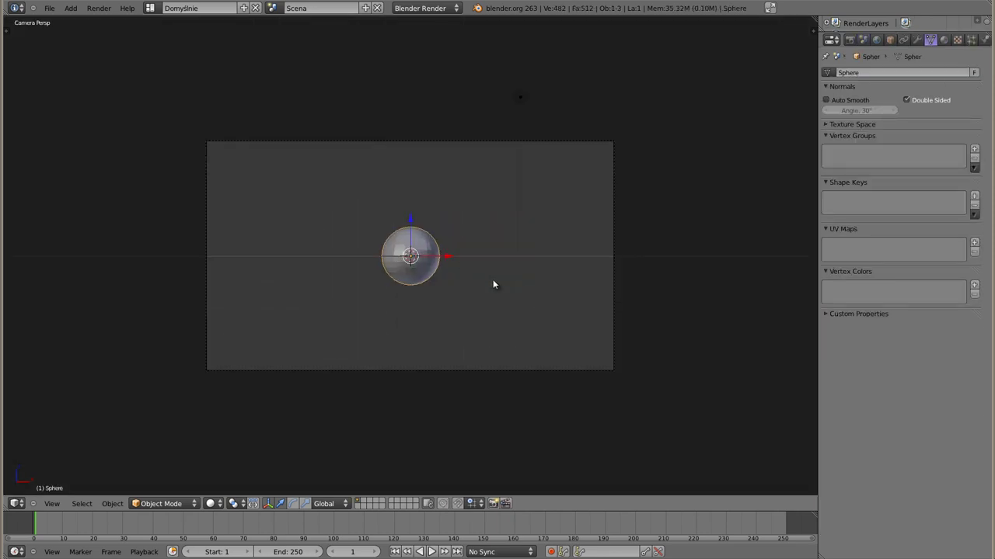
{"action": "key", "text": "F12"}
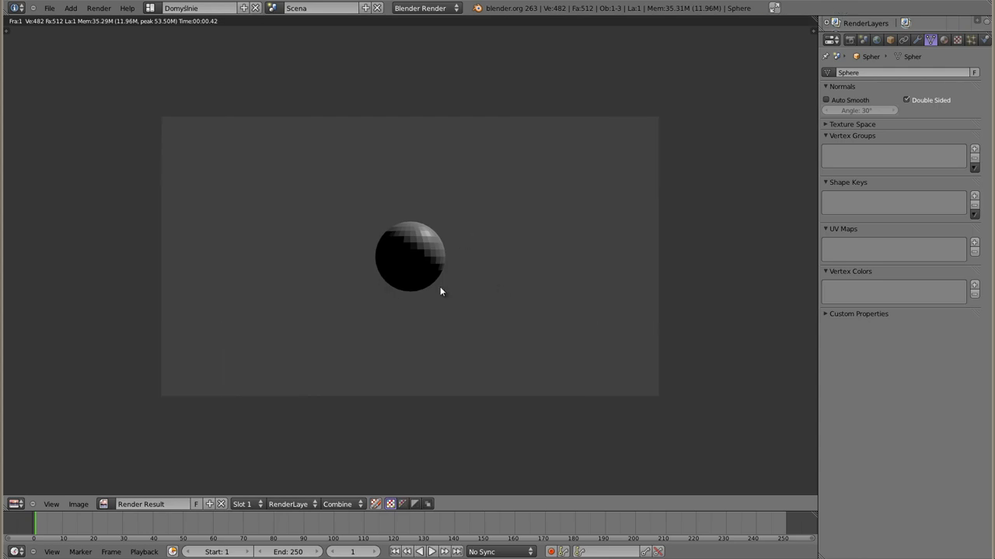
{"action": "key", "text": "Escape"}
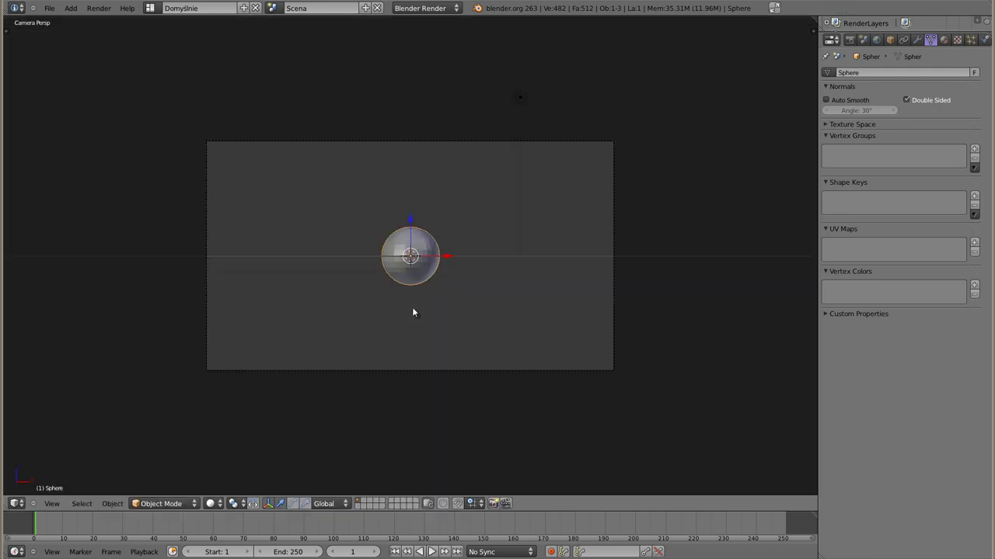
{"action": "key", "text": "shift+F3"}
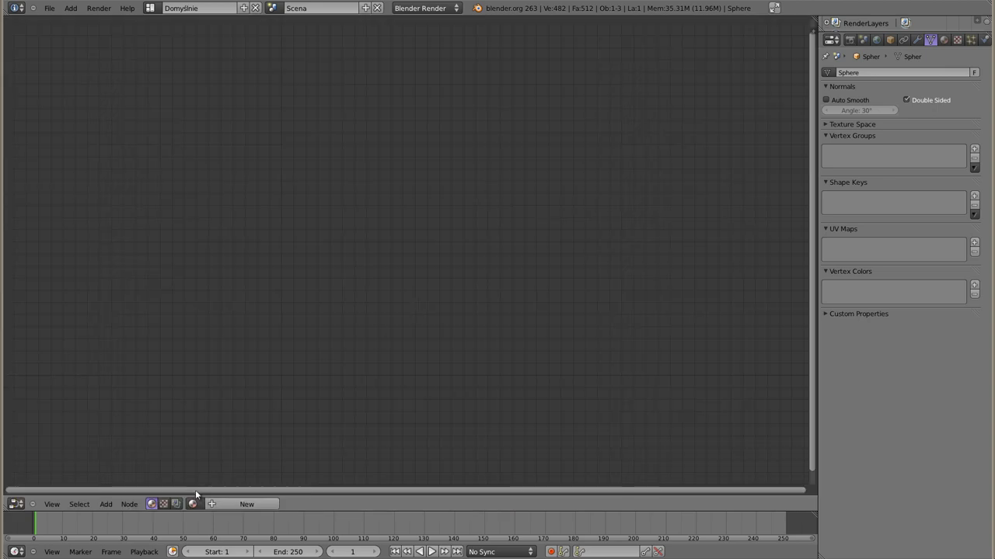
- Enable compositing Use Nodes and Backdrop, and connect Render Layers to a new Viewer node
{"action": "left_click", "coordinate": [175, 505]}
{"action": "left_click", "coordinate": [194, 504]}
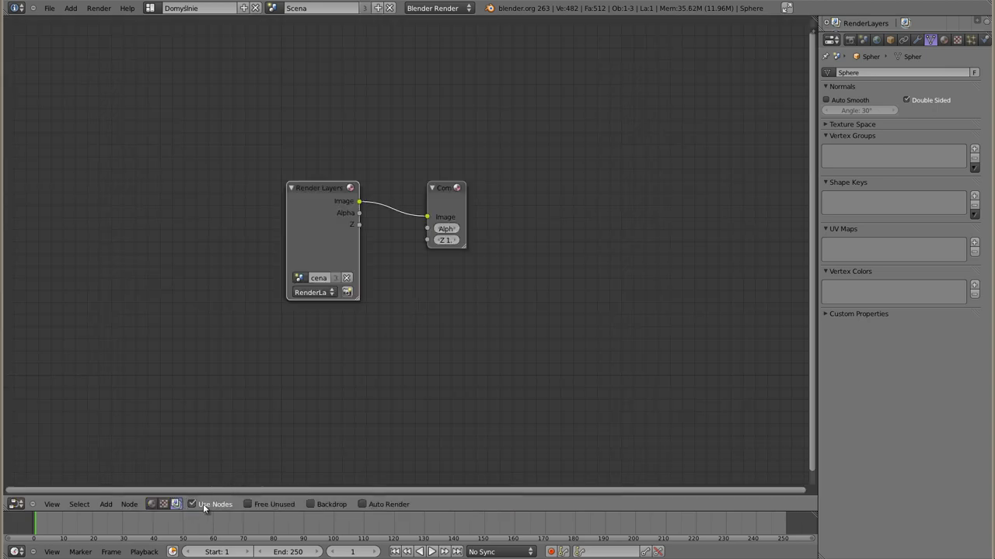
{"action": "left_click", "coordinate": [311, 504]}
{"action": "left_click", "coordinate": [309, 249], "text": "ctrl+shift"}
- Arrange the Render Layers, Viewer and Composite nodes and reposition the backdrop image
{"action": "left_click_drag", "start_coordinate": [318, 195], "coordinate": [140, 76]}
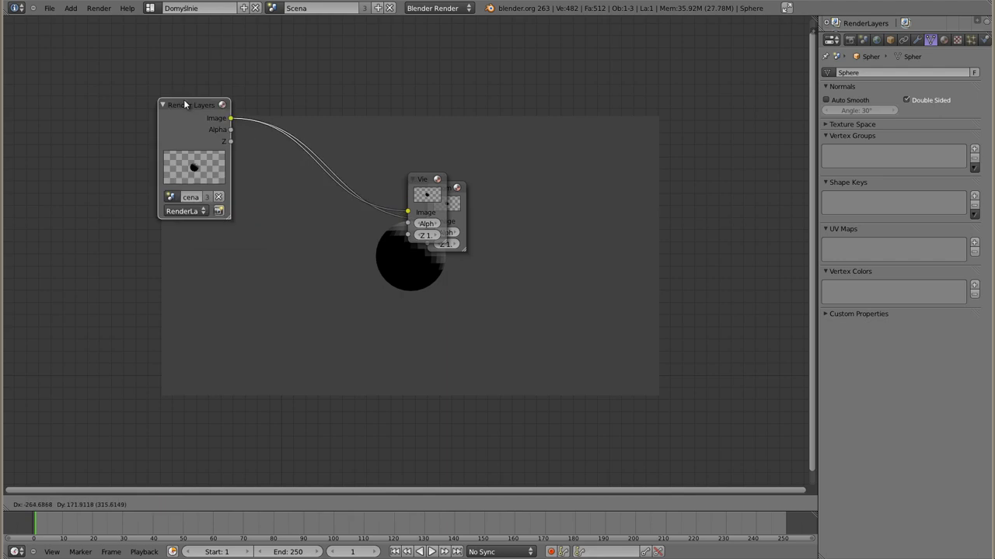
{"action": "middle_click_drag", "start_coordinate": [356, 313], "coordinate": [493, 391], "text": "alt"}
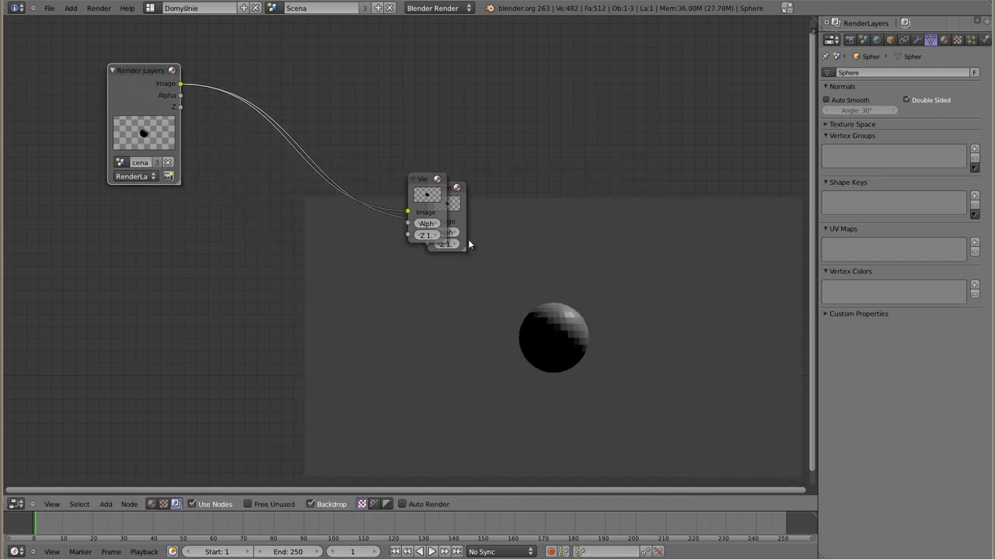
{"action": "scroll", "coordinate": [359, 186], "scroll_direction": "up", "scroll_amount": 1}
{"action": "left_click_drag", "start_coordinate": [442, 168], "coordinate": [392, 21]}
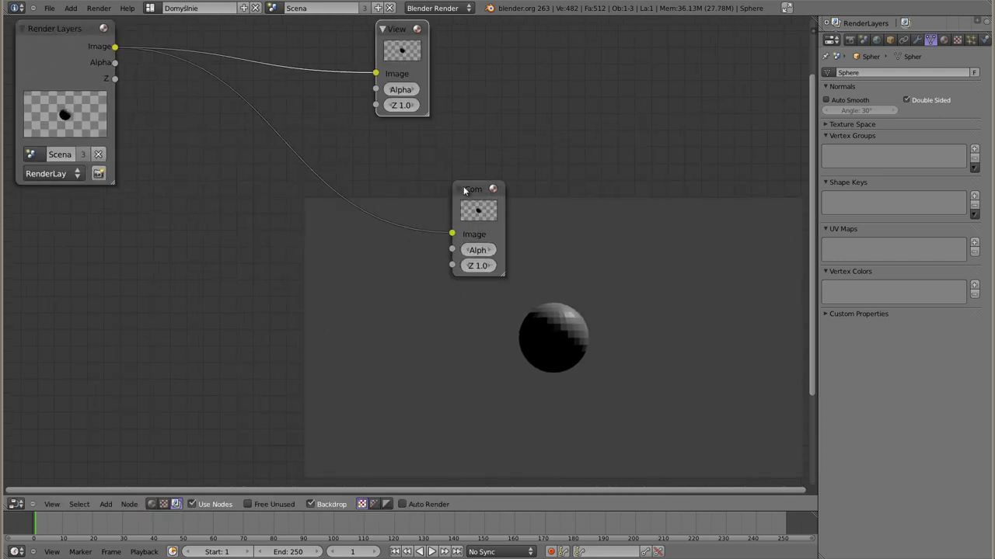
{"action": "left_click_drag", "start_coordinate": [470, 191], "coordinate": [531, 56]}
{"action": "left_click_drag", "start_coordinate": [95, 45], "coordinate": [105, 65]}
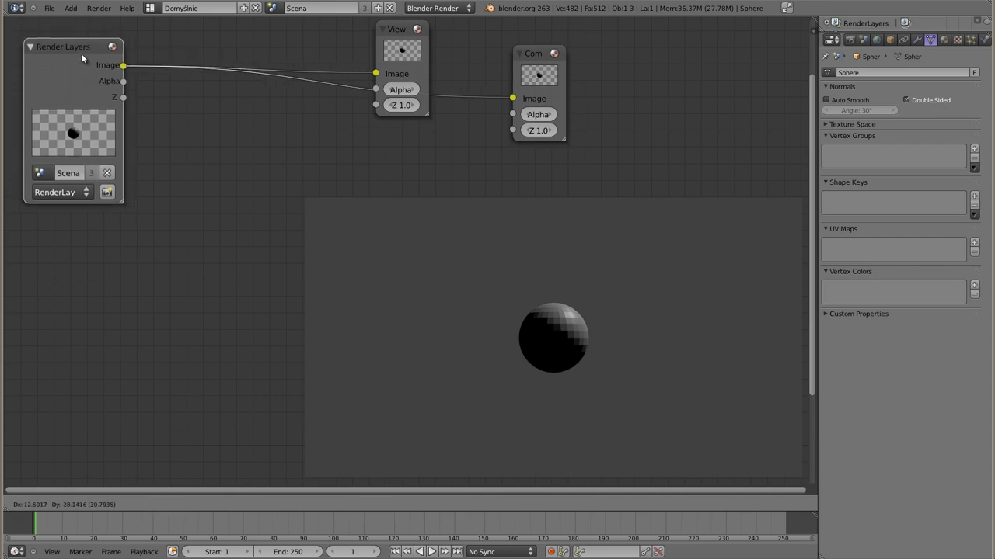
{"action": "mouse_move", "coordinate": [402, 37]}
{"action": "left_mouse_down"}
{"action": "mouse_move", "coordinate": [410, 50]}
{"action": "mouse_move", "coordinate": [457, 42]}
{"action": "left_mouse_up"}
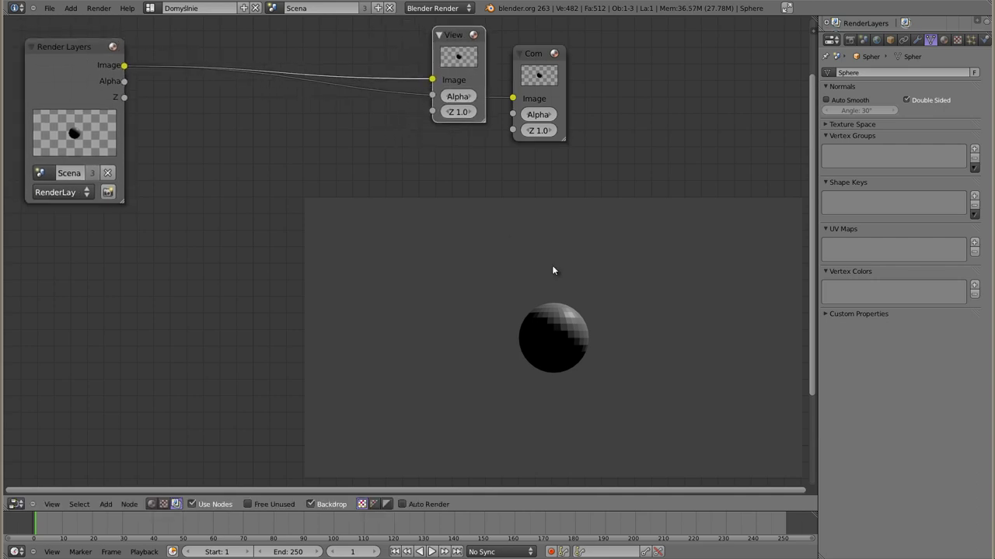
- Insert a Dilate/Erode filter node after Render Layers, feed its Mask to the Viewer, and widen it
{"action": "key", "text": "shift+a"}
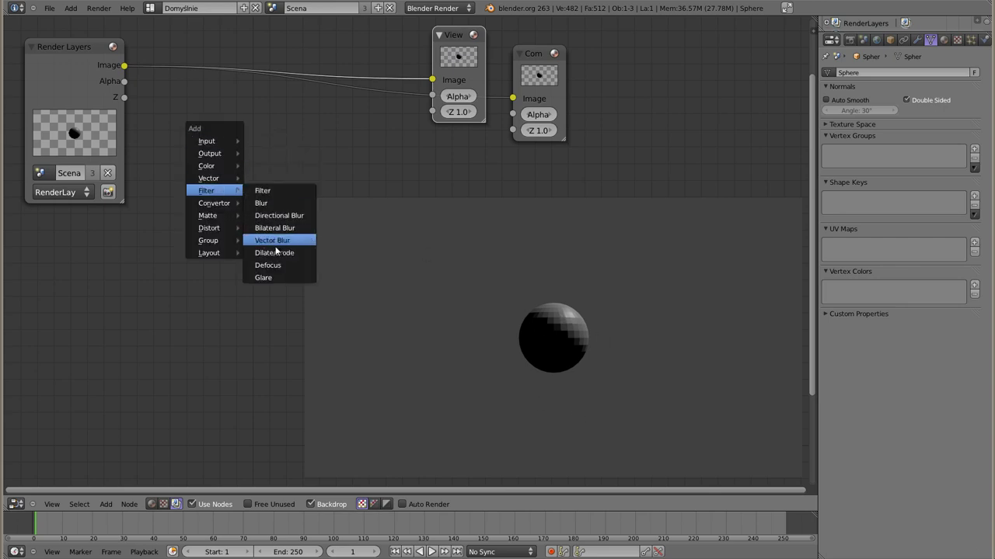
{"action": "left_click", "coordinate": [273, 252]}
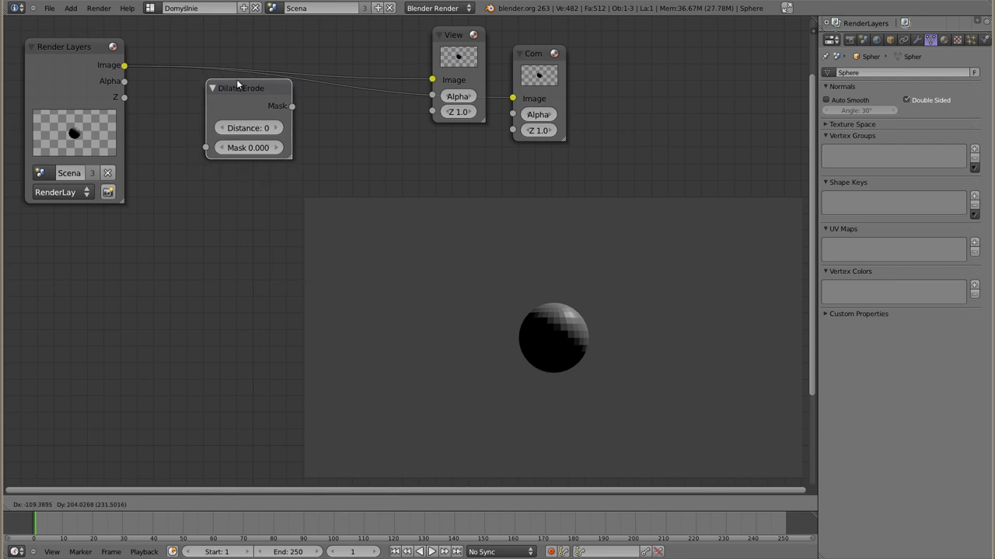
{"action": "left_click", "coordinate": [253, 83]}
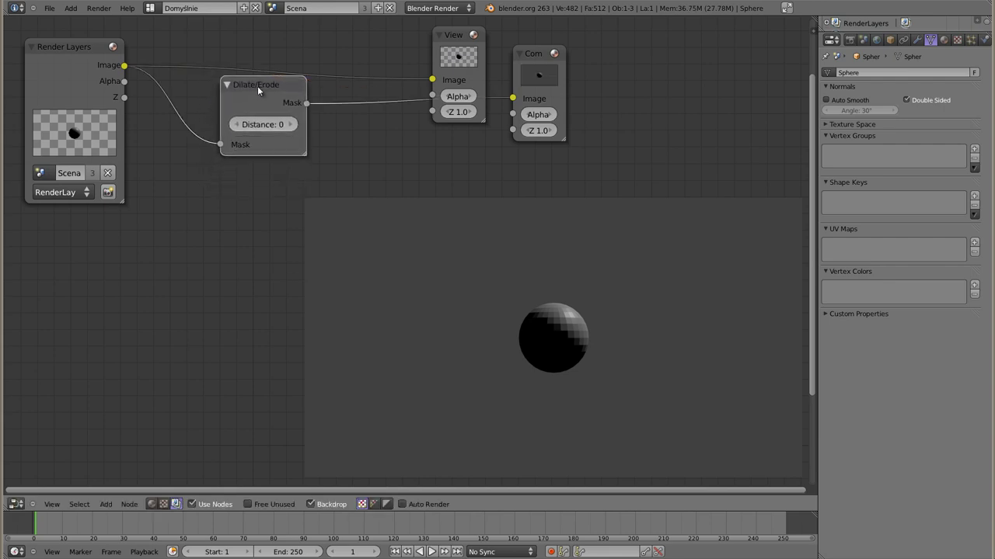
{"action": "left_click_drag", "start_coordinate": [257, 85], "coordinate": [278, 111]}
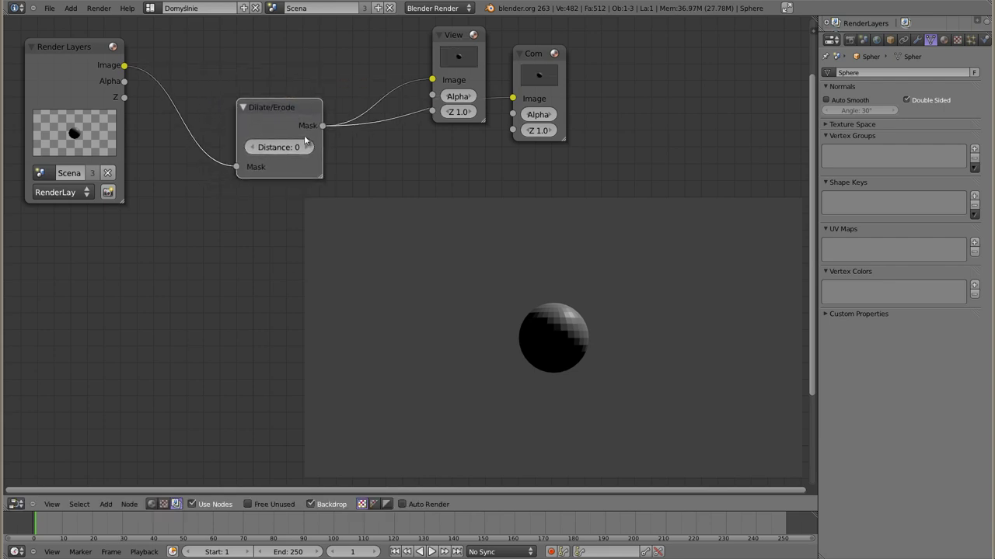
{"action": "left_click", "coordinate": [278, 146]}
{"action": "left_click_drag", "start_coordinate": [322, 176], "coordinate": [339, 179]}
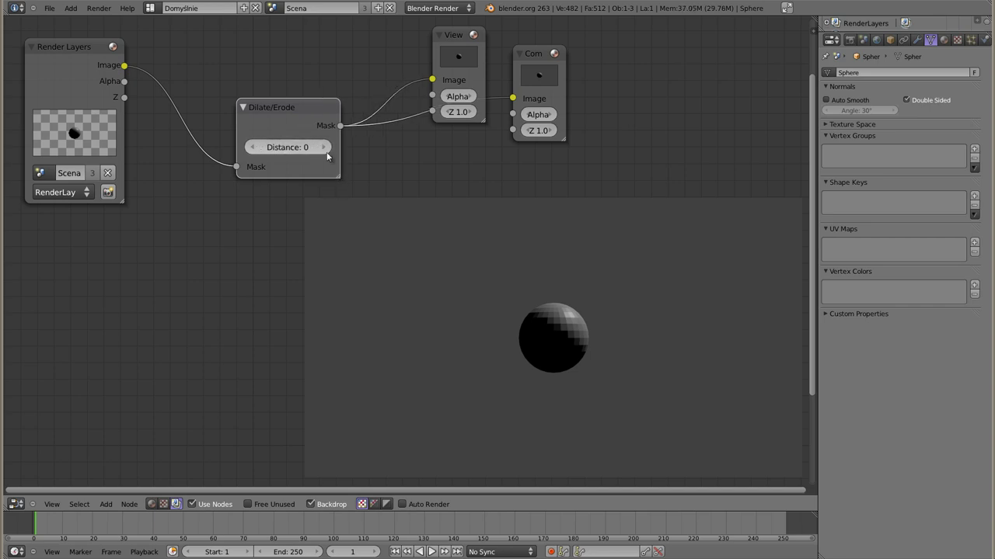
- Raise the Dilate/Erode Distance step by step up to 10
{"action": "left_click", "coordinate": [326, 148]}
{"action": "left_click", "coordinate": [325, 148]}
{"action": "left_click", "coordinate": [326, 147]}
{"action": "left_click", "coordinate": [326, 148]}
{"action": "left_click", "coordinate": [326, 147]}
{"action": "left_click", "coordinate": [325, 147]}
{"action": "left_click", "coordinate": [325, 148]}
{"action": "left_click", "coordinate": [325, 147]}
{"action": "left_click", "coordinate": [326, 148]}
{"action": "left_click", "coordinate": [326, 147]}
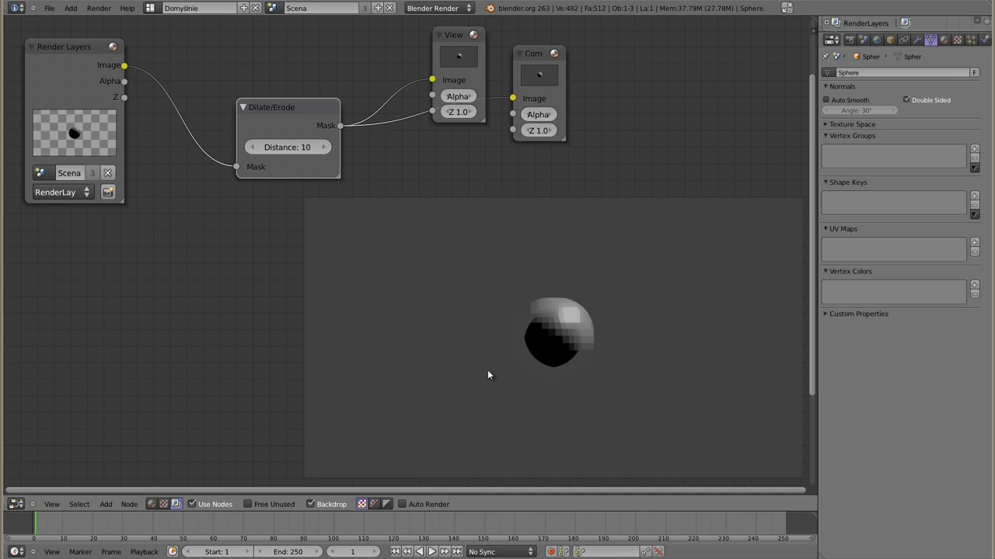
- Lower the Dilate/Erode Distance through zero down to -11
{"action": "left_click_drag", "start_coordinate": [285, 151], "coordinate": [256, 151]}
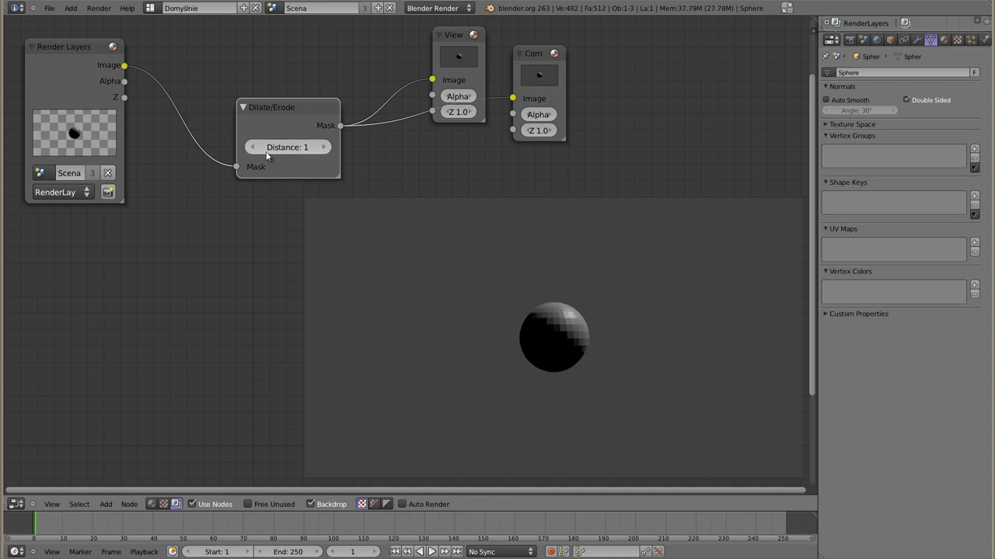
{"action": "left_click", "coordinate": [253, 147]}
{"action": "left_click", "coordinate": [253, 147]}
{"action": "left_click", "coordinate": [254, 148]}
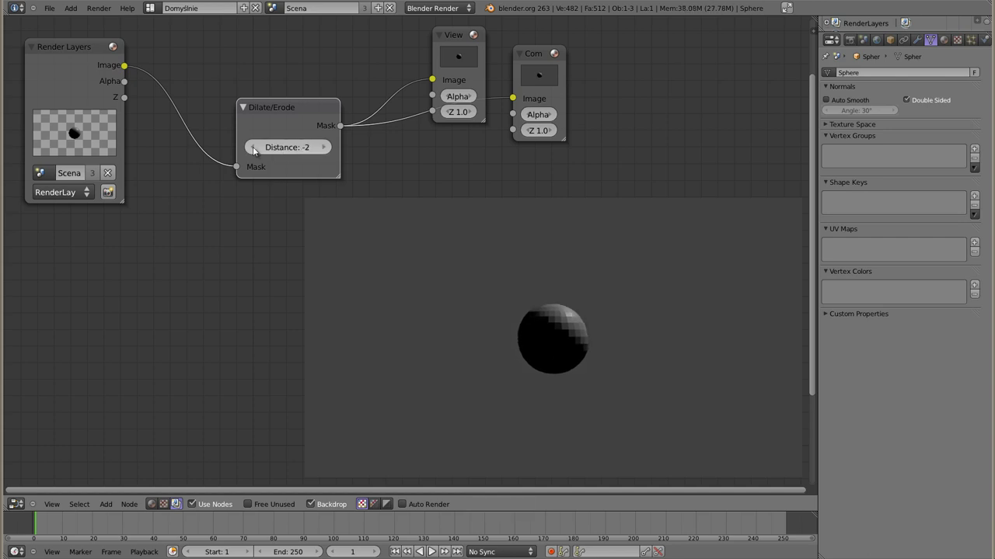
{"action": "left_click", "coordinate": [253, 147]}
{"action": "left_click", "coordinate": [253, 147]}
{"action": "left_click", "coordinate": [253, 148]}
{"action": "left_click", "coordinate": [253, 148]}
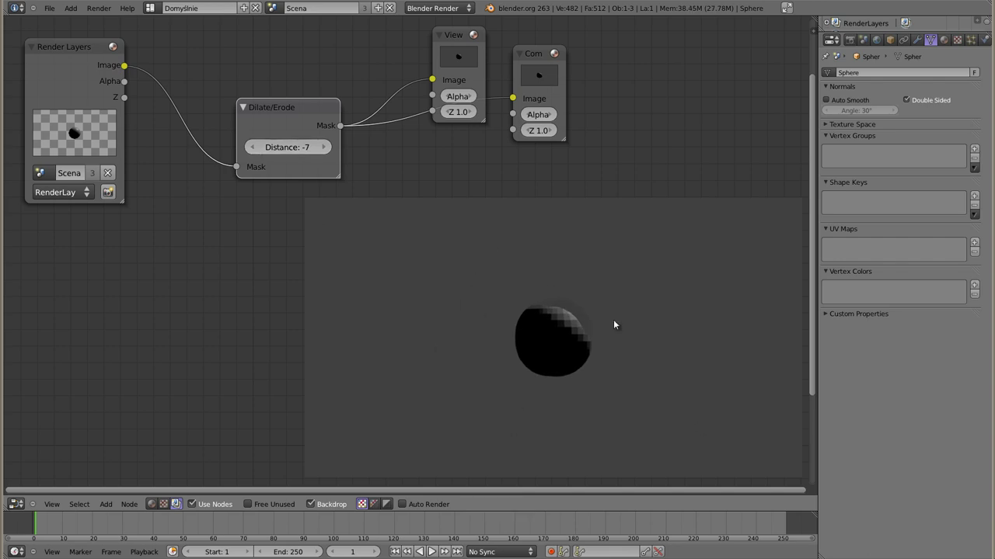
{"action": "left_click", "coordinate": [253, 147]}
{"action": "left_click", "coordinate": [253, 147]}
{"action": "left_click", "coordinate": [254, 148]}
{"action": "left_click", "coordinate": [253, 147]}
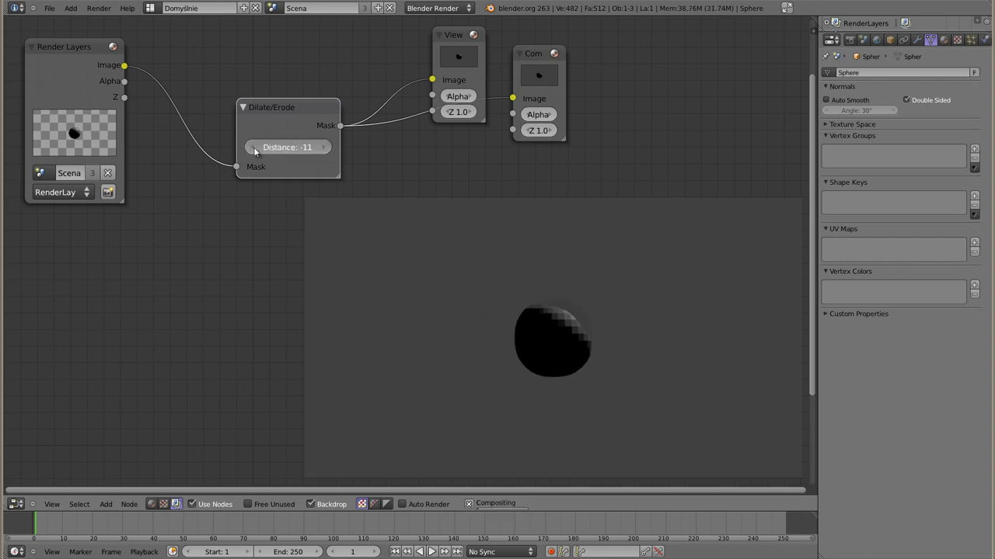
- Bring the Distance back to 0 and move the Dilate/Erode node up slightly
{"action": "left_click", "coordinate": [325, 148]}
{"action": "left_click", "coordinate": [325, 148]}
{"action": "left_click", "coordinate": [326, 148]}
{"action": "left_click", "coordinate": [326, 147]}
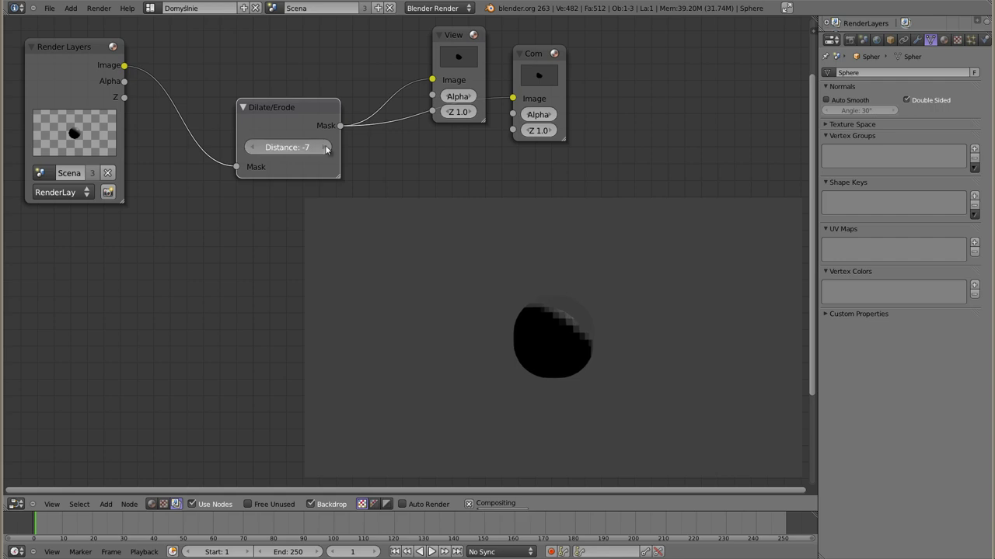
{"action": "left_click", "coordinate": [325, 147]}
{"action": "left_click", "coordinate": [326, 148]}
{"action": "left_click", "coordinate": [325, 148]}
{"action": "left_click", "coordinate": [326, 148]}
{"action": "left_click", "coordinate": [325, 148]}
{"action": "left_click", "coordinate": [324, 149]}
{"action": "left_click", "coordinate": [324, 150]}
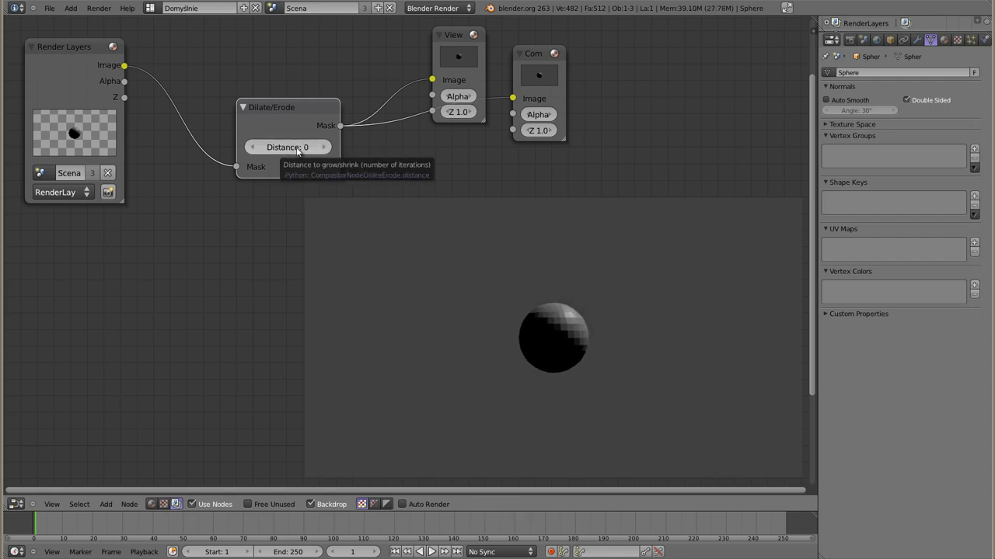
{"action": "left_click_drag", "start_coordinate": [283, 102], "coordinate": [281, 56]}
- Link the Render Layers Alpha output to the Viewer to show the sphere's alpha
{"action": "left_click", "coordinate": [82, 71], "text": "ctrl+shift"}
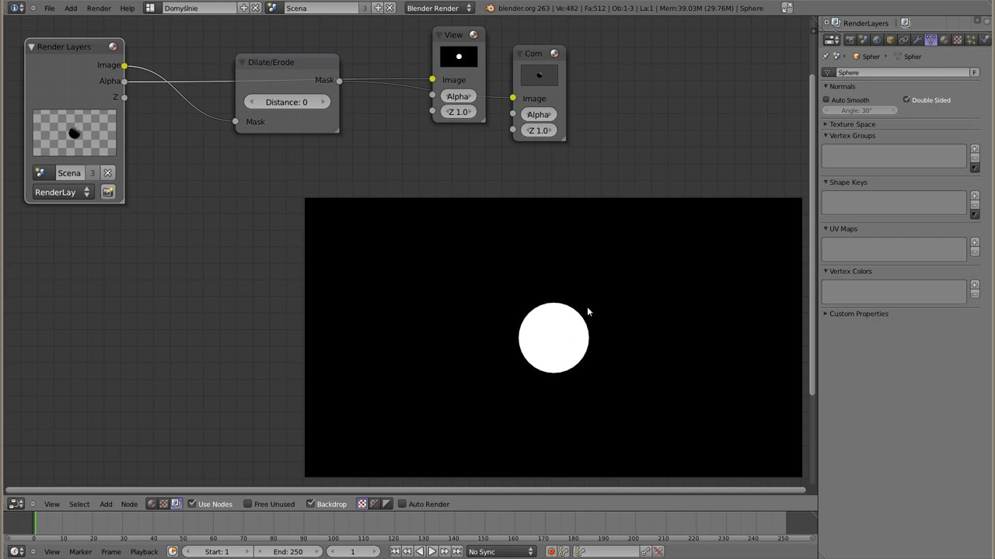
- Relink the render Image to the Viewer, detach Dilate/Erode aside, and rearrange the output nodes
{"action": "left_click_drag", "start_coordinate": [125, 81], "coordinate": [124, 65]}
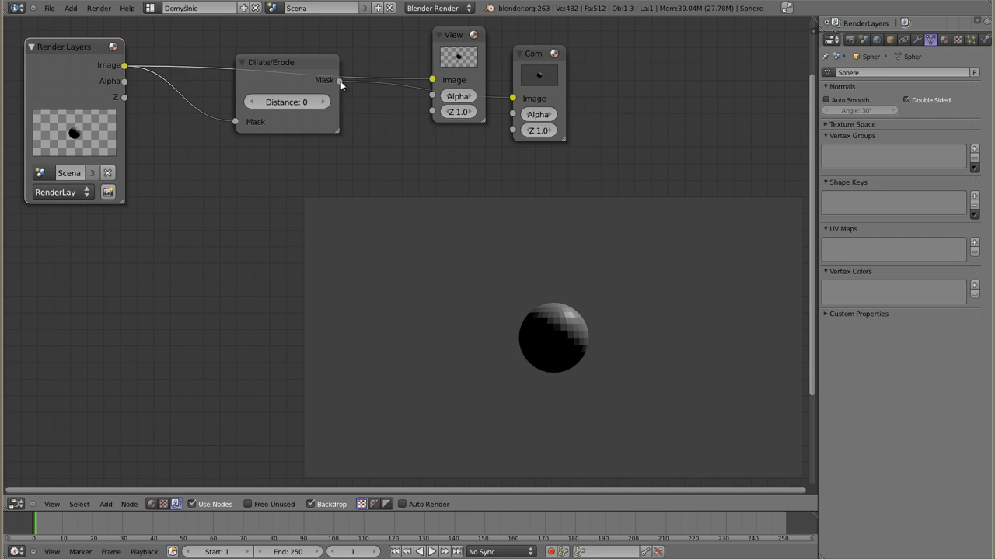
{"action": "left_click_drag", "start_coordinate": [272, 75], "coordinate": [250, 153]}
{"action": "key", "text": "alt+d"}
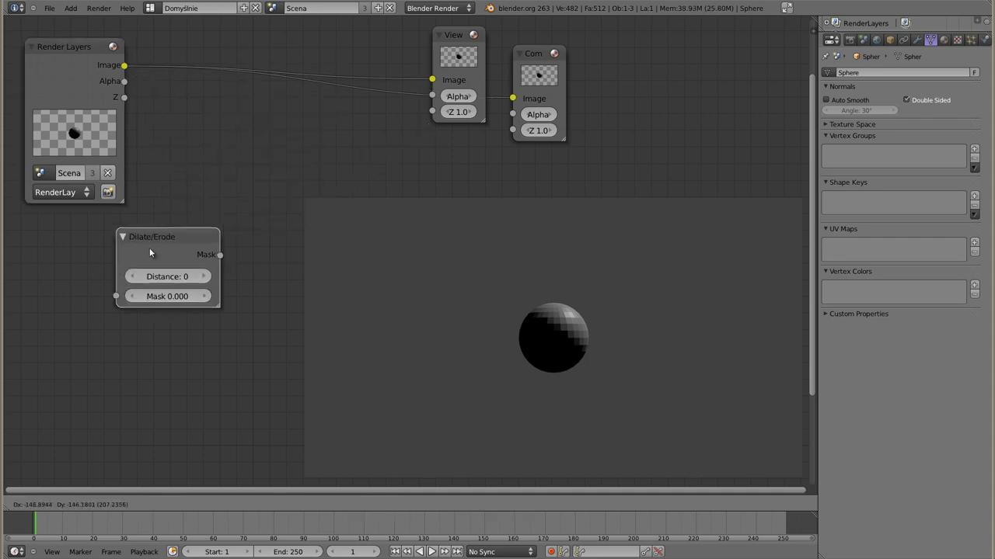
{"action": "left_click", "coordinate": [90, 264]}
{"action": "left_click_drag", "start_coordinate": [452, 55], "coordinate": [487, 152]}
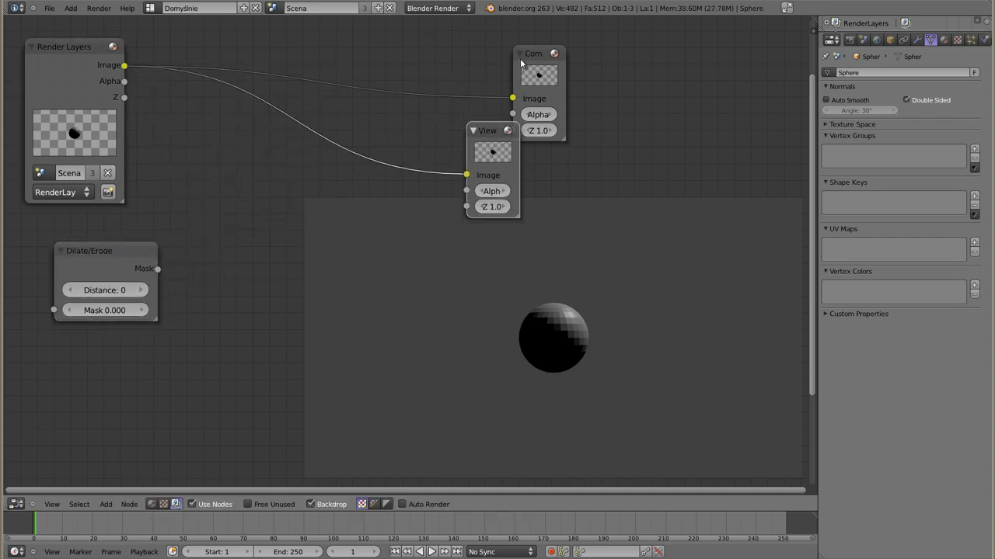
{"action": "left_click_drag", "start_coordinate": [528, 61], "coordinate": [757, 55]}
{"action": "left_click_drag", "start_coordinate": [487, 123], "coordinate": [528, 95]}
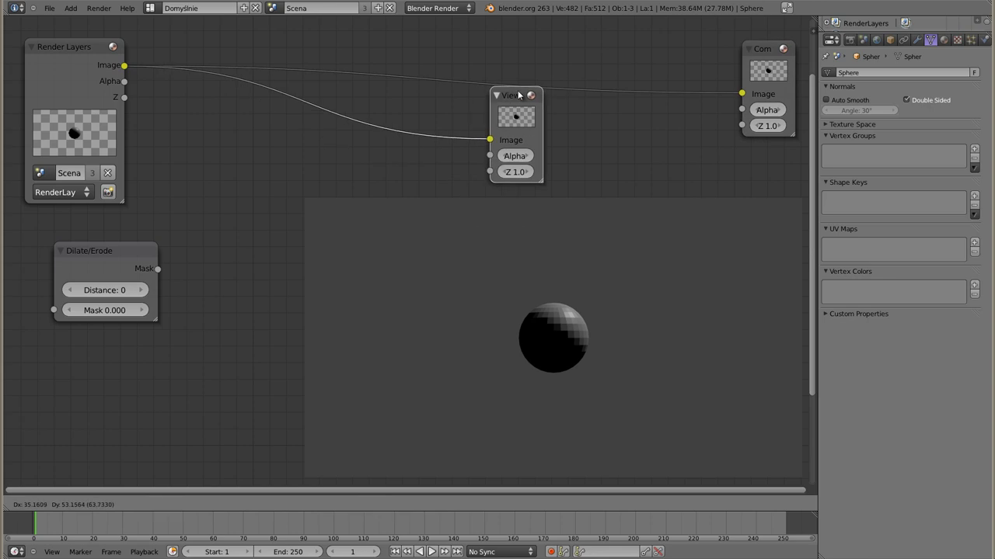
- Insert a Mix node on the render-to-Viewer link and lower its Fac to 0.100
{"action": "key", "text": "shift+a"}
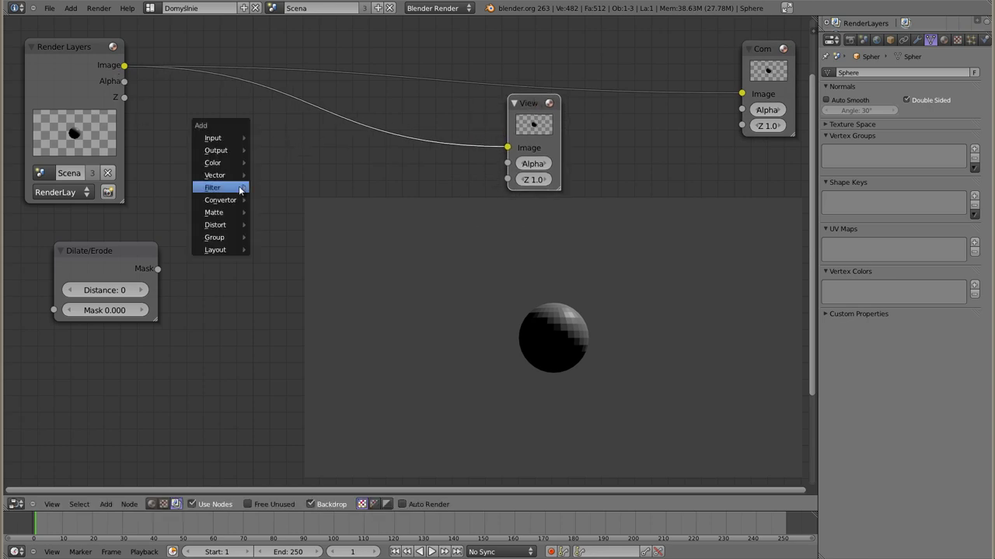
{"action": "left_click", "coordinate": [272, 164]}
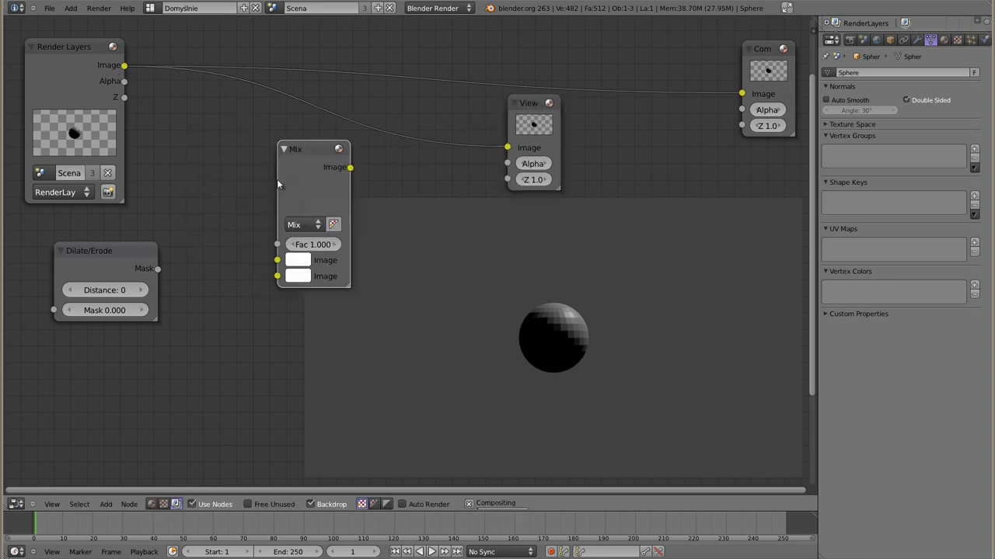
{"action": "left_click", "coordinate": [339, 104]}
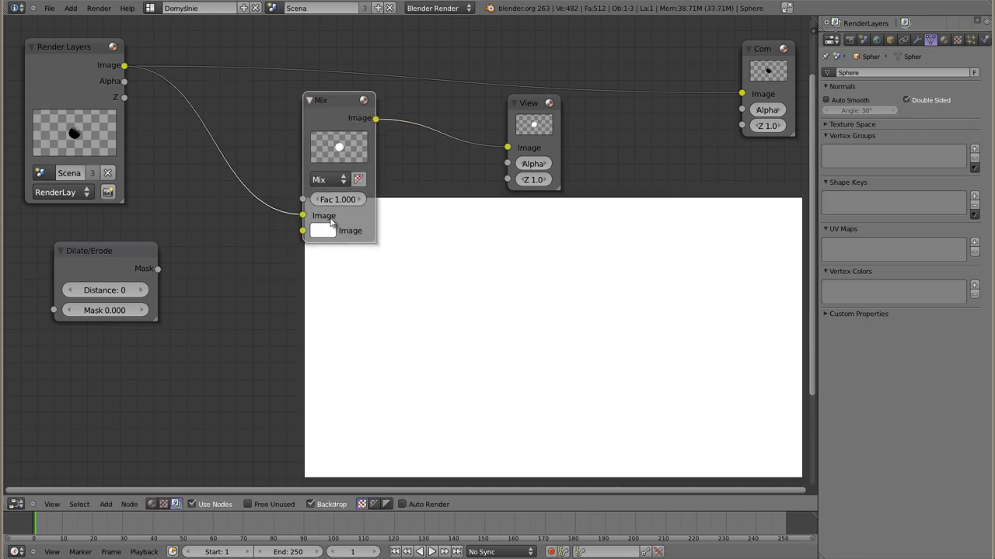
{"action": "left_click_drag", "start_coordinate": [342, 200], "coordinate": [321, 202]}
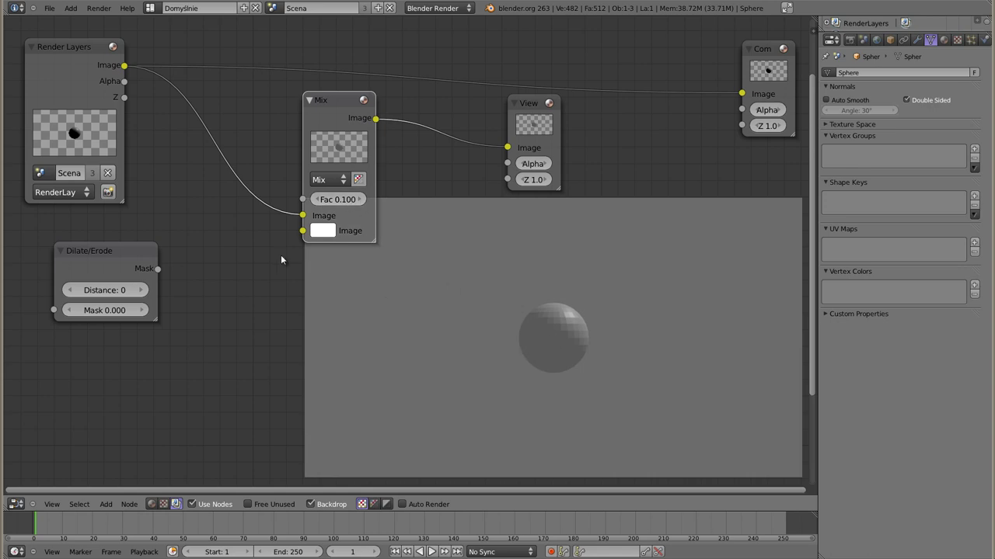
{"action": "left_click", "coordinate": [327, 235]}
- Set the Mix's second colour to pure red and drive its Fac with the render's Alpha
{"action": "left_click_drag", "start_coordinate": [360, 131], "coordinate": [453, 133]}
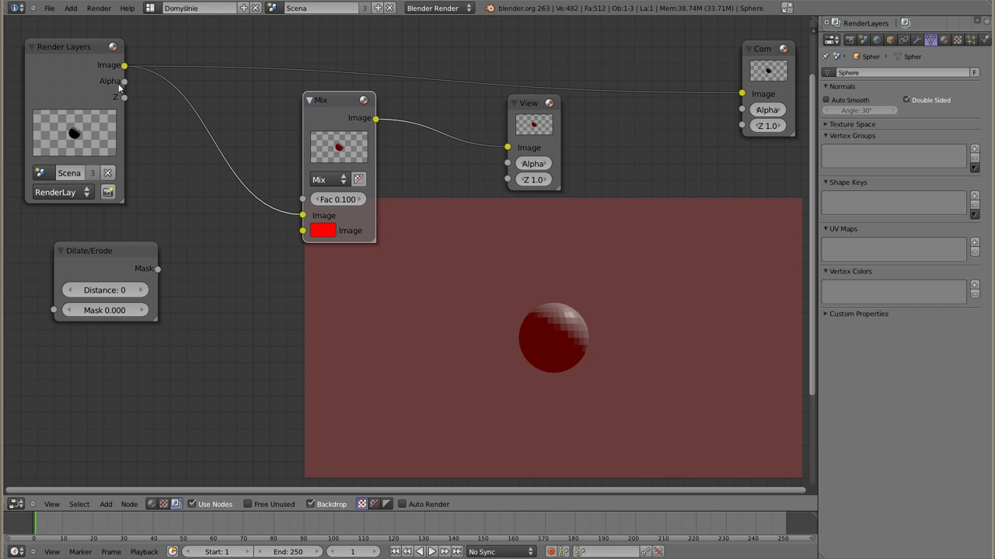
{"action": "left_click_drag", "start_coordinate": [124, 81], "coordinate": [302, 200]}
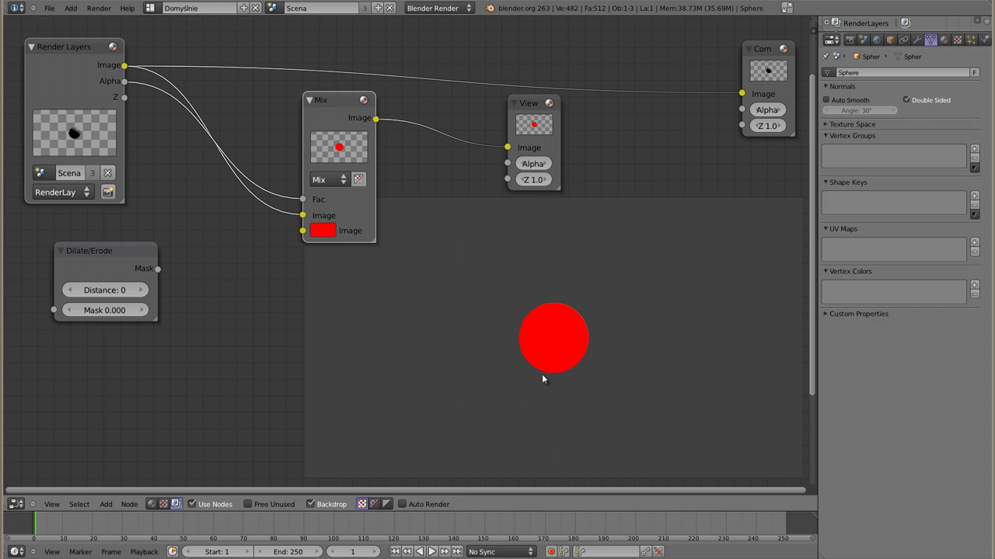
- Nudge the Mix node right, then zoom and pan the backdrop to inspect the red sphere's edge
{"action": "left_click_drag", "start_coordinate": [339, 103], "coordinate": [372, 99]}
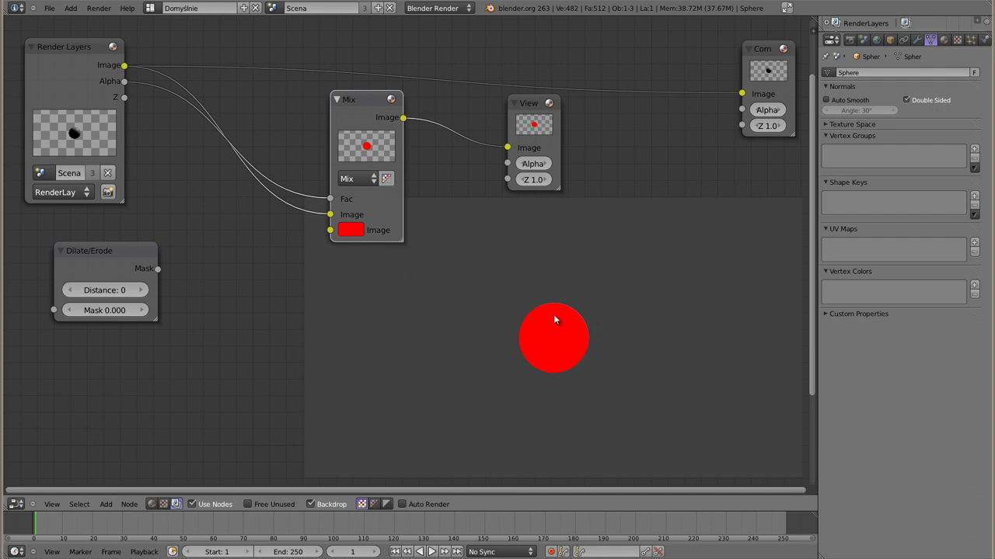
{"action": "key", "text": "v"}
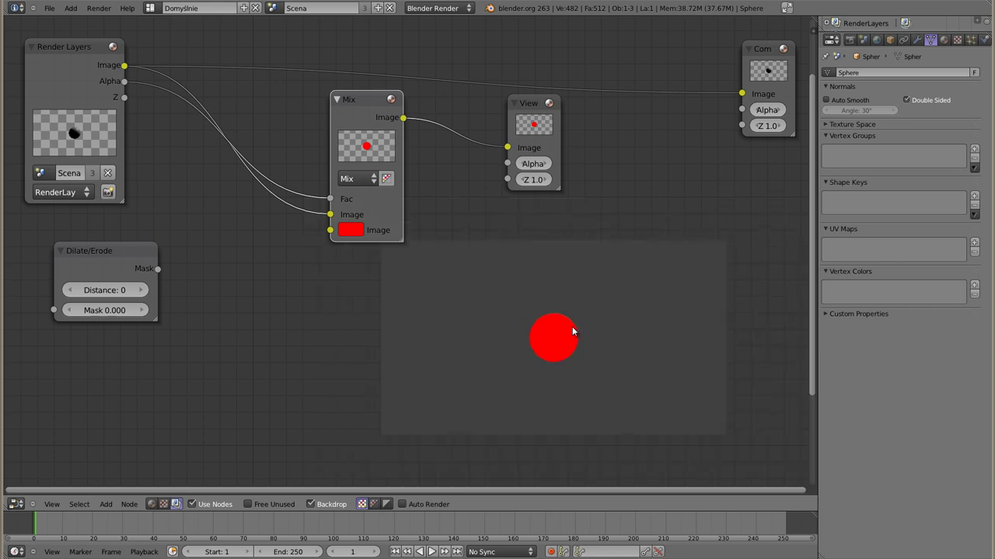
{"action": "key", "text": "alt+v"}
{"action": "key", "text": "alt+v"}
{"action": "key", "text": "alt+v"}
{"action": "key", "text": "alt+v"}
{"action": "key", "text": "alt+v"}
{"action": "key", "text": "alt+v"}
{"action": "key", "text": "alt+v"}
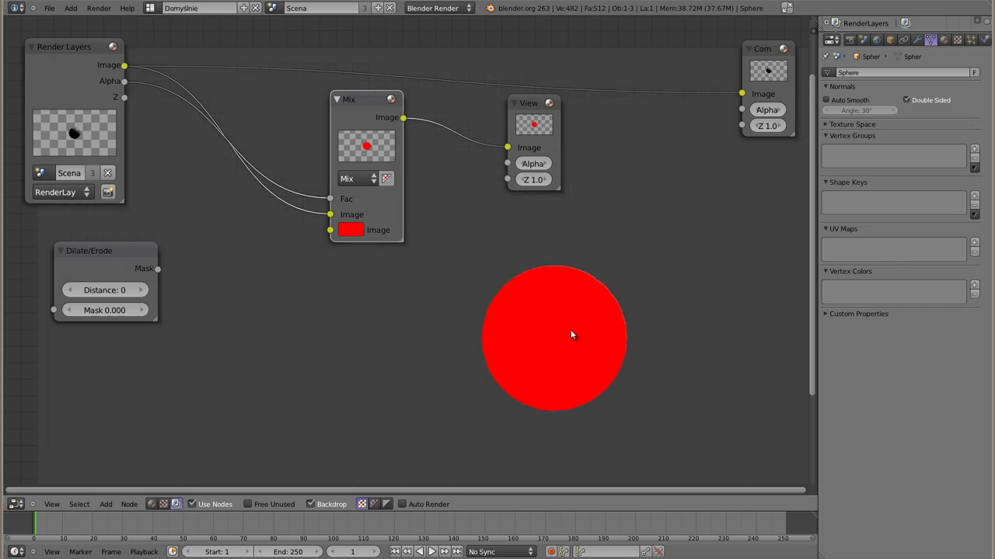
{"action": "key", "text": "alt+v"}
{"action": "key", "text": "alt+v"}
{"action": "key", "text": "alt+v"}
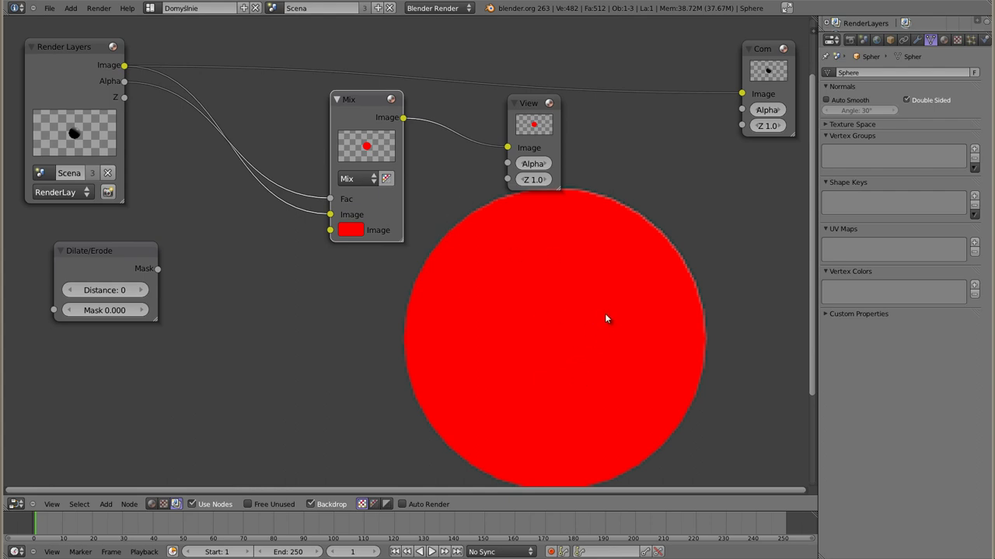
{"action": "middle_click_drag", "start_coordinate": [604, 313], "coordinate": [495, 367], "text": "alt"}
{"action": "key", "text": "v"}
{"action": "key", "text": "v"}
{"action": "key", "text": "alt+v"}
{"action": "key", "text": "alt+v"}
{"action": "key", "text": "alt+v"}
{"action": "key", "text": "alt+v"}
{"action": "key", "text": "alt+v"}
{"action": "key", "text": "alt+v"}
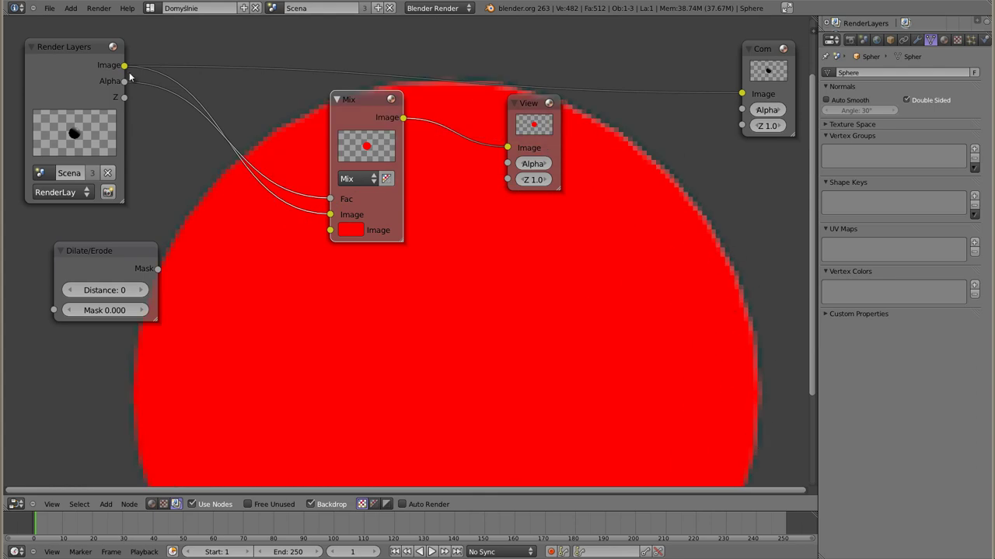
{"action": "left_click", "coordinate": [95, 60], "text": "ctrl+shift"}
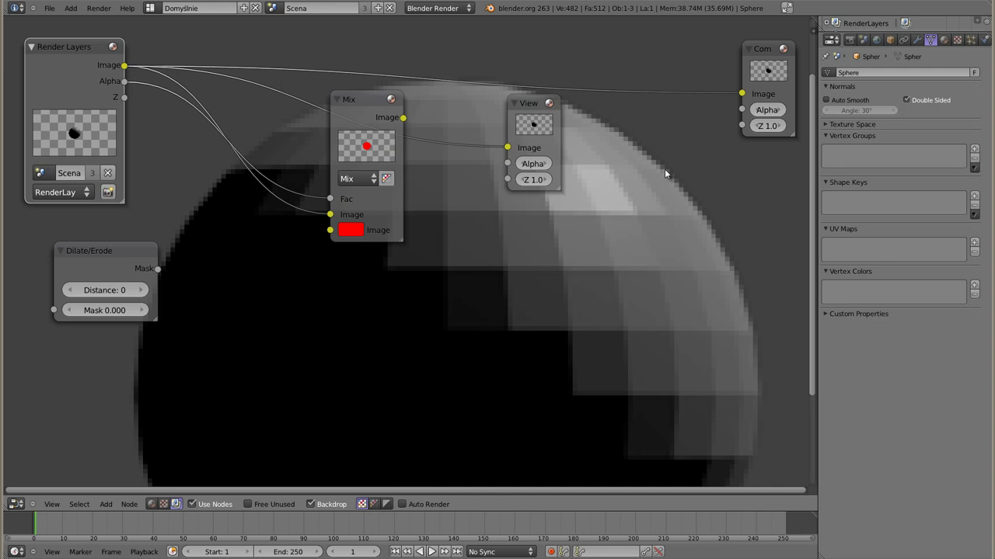
{"action": "key", "text": "g"}
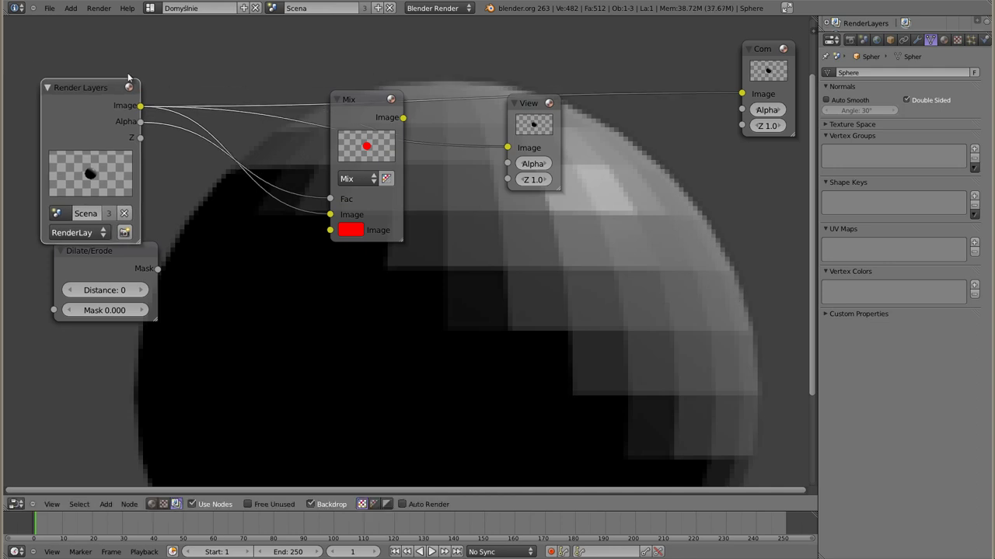
{"action": "left_click_drag", "start_coordinate": [96, 77], "coordinate": [88, 39]}
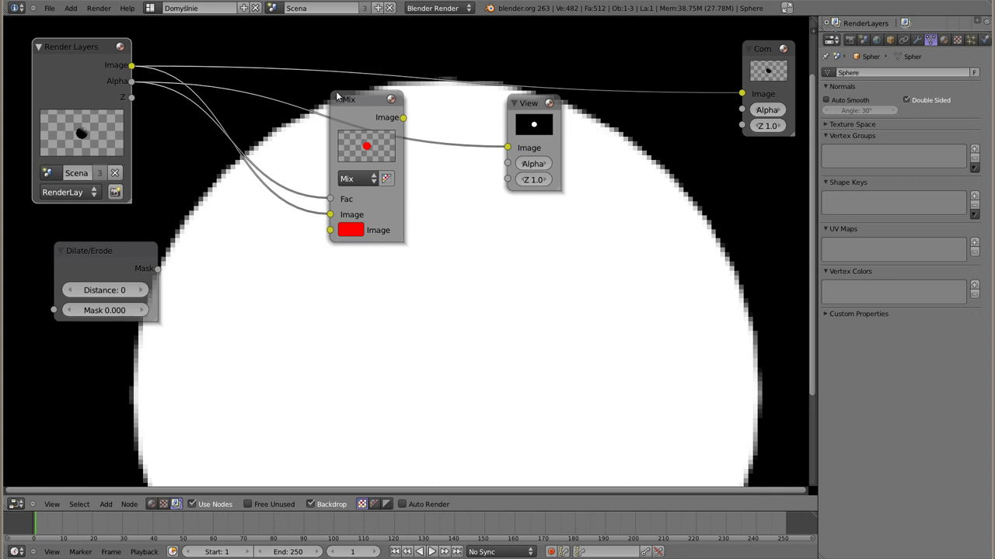
{"action": "left_click", "coordinate": [358, 101], "text": "ctrl+shift"}
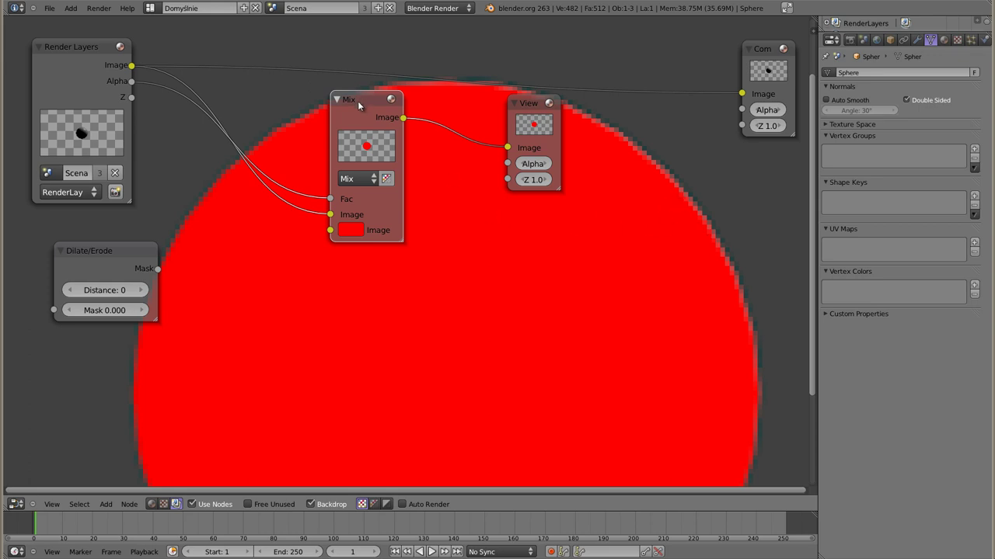
- Connect the render's Alpha to the set-aside Dilate/Erode Mask input and reposition the nodes
{"action": "mouse_move", "coordinate": [71, 246]}
{"action": "left_mouse_down"}
{"action": "mouse_move", "coordinate": [182, 248]}
{"action": "mouse_move", "coordinate": [80, 254]}
{"action": "left_mouse_up"}
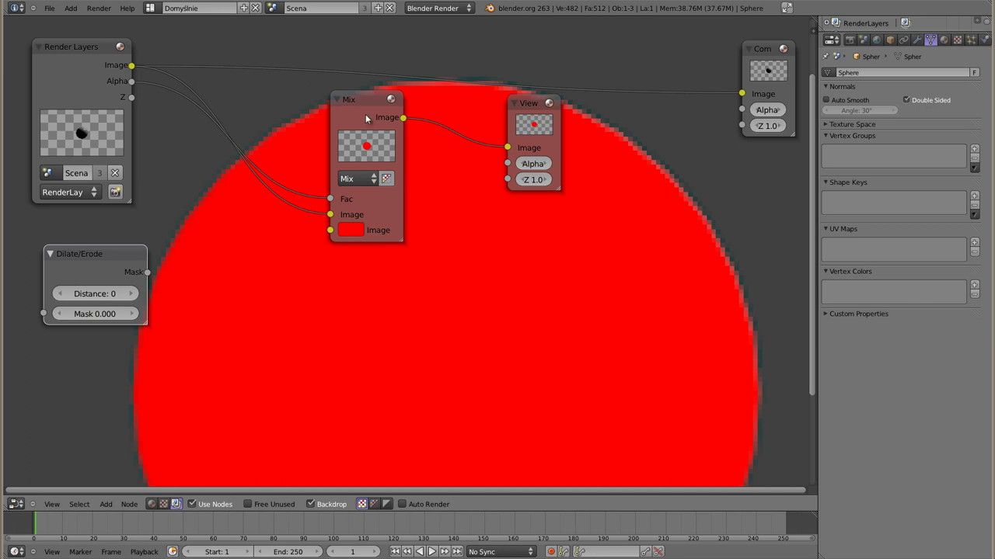
{"action": "left_click_drag", "start_coordinate": [339, 191], "coordinate": [365, 197]}
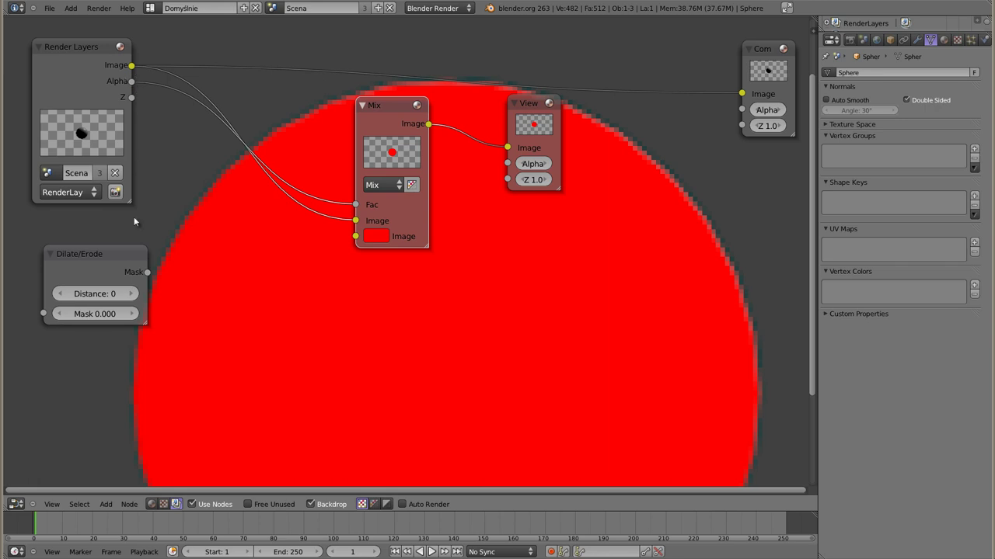
{"action": "left_click_drag", "start_coordinate": [124, 251], "coordinate": [127, 239]}
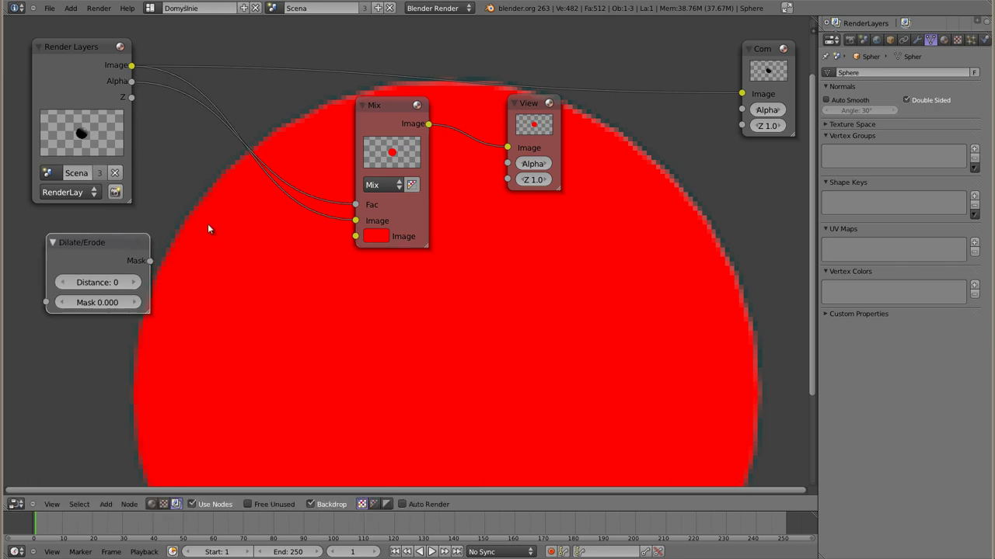
{"action": "left_click_drag", "start_coordinate": [122, 99], "coordinate": [46, 302]}
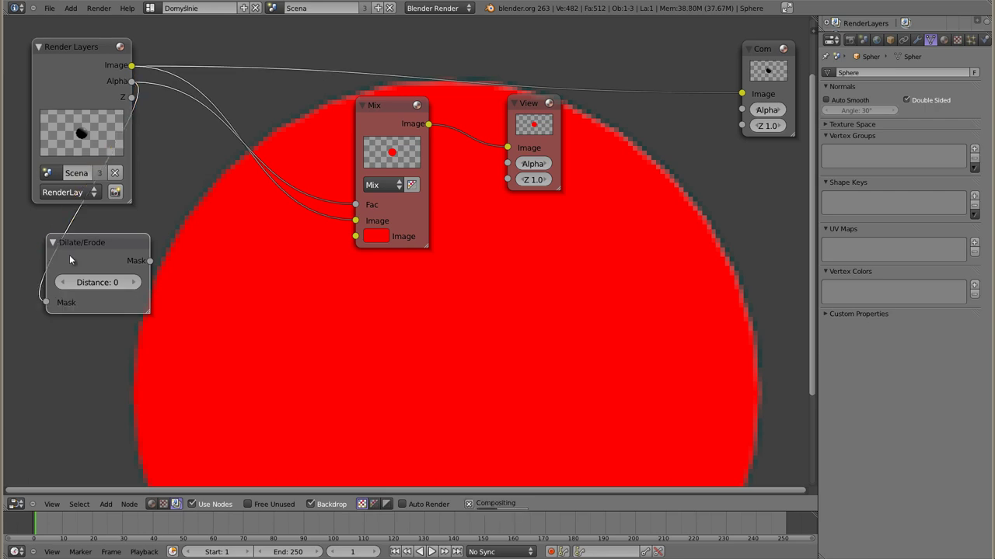
{"action": "left_click_drag", "start_coordinate": [70, 260], "coordinate": [179, 258]}
- Preview the Dilate/Erode mask in the Viewer and raise Distance to 5 to grow it
{"action": "left_click", "coordinate": [204, 237], "text": "ctrl+shift"}
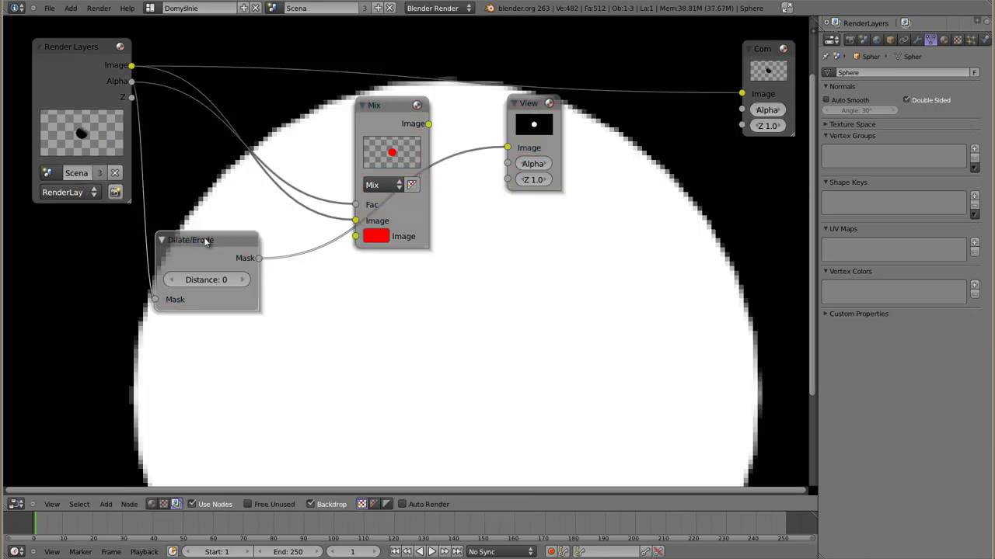
{"action": "left_click", "coordinate": [243, 280]}
{"action": "left_click", "coordinate": [243, 280]}
{"action": "left_click", "coordinate": [243, 280]}
{"action": "left_click", "coordinate": [243, 279]}
{"action": "left_click", "coordinate": [243, 279]}
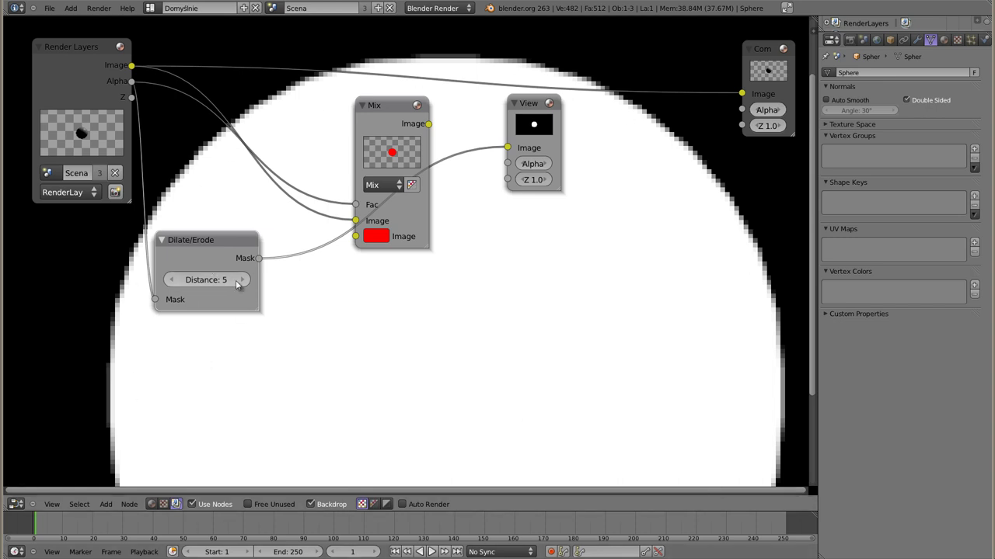
- Lower the Dilate/Erode Distance to -6 to shrink the mask
{"action": "left_click", "coordinate": [172, 282]}
{"action": "double_click", "coordinate": [172, 282]}
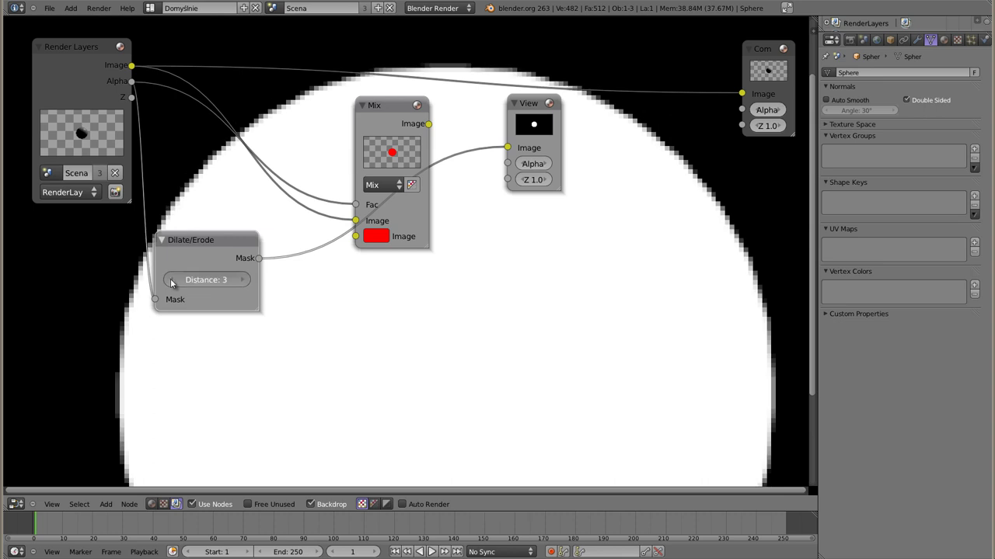
{"action": "double_click", "coordinate": [172, 281]}
{"action": "double_click", "coordinate": [172, 281]}
{"action": "left_click", "coordinate": [172, 281]}
{"action": "left_click", "coordinate": [171, 281]}
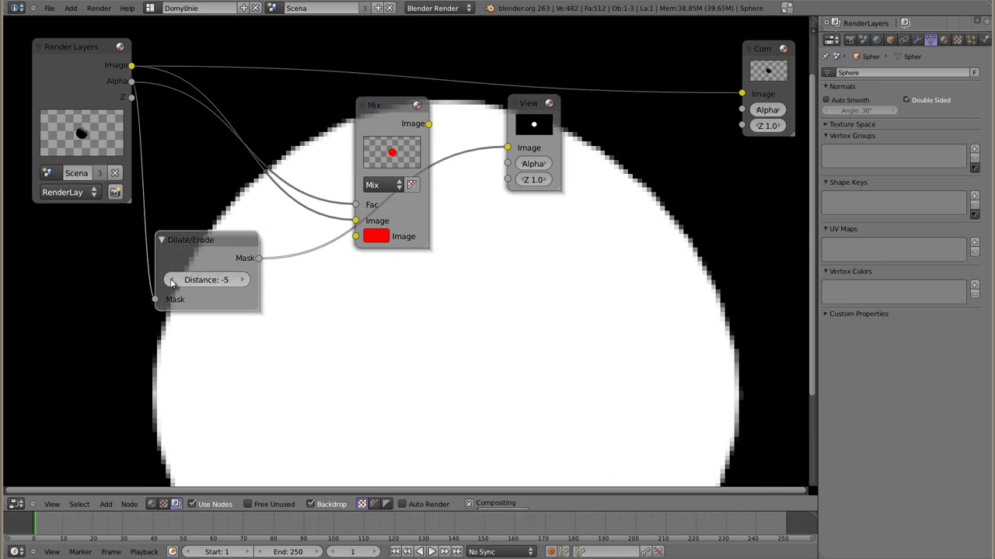
{"action": "double_click", "coordinate": [172, 281]}
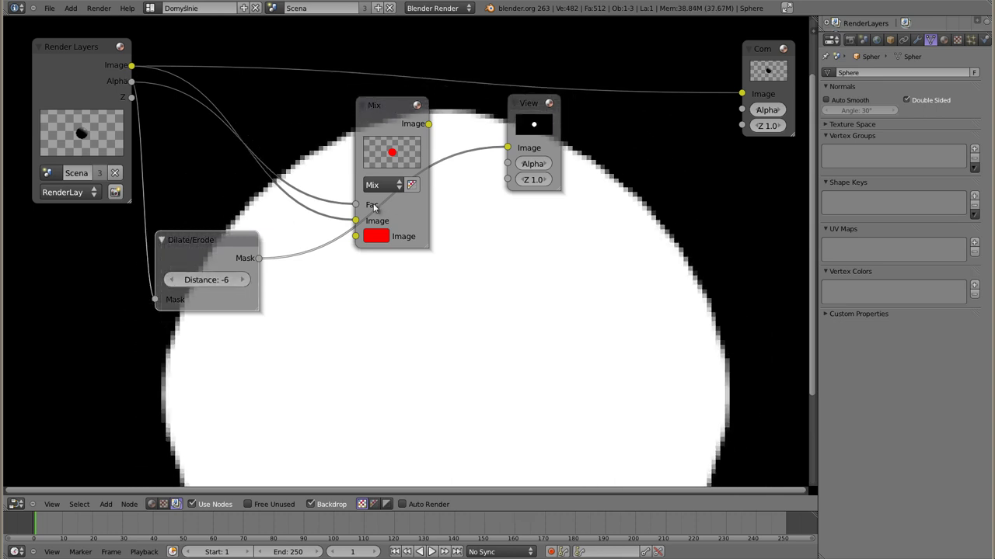
- Return Distance to 0 and link the mask output to the Mix factor
{"action": "double_click", "coordinate": [244, 281]}
{"action": "double_click", "coordinate": [244, 282]}
{"action": "double_click", "coordinate": [244, 282]}
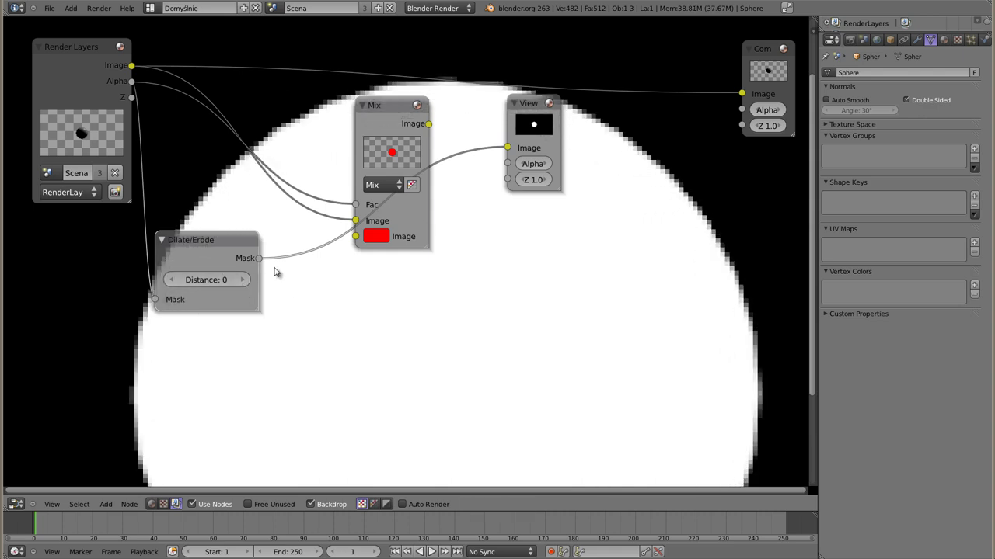
{"action": "mouse_move", "coordinate": [258, 258]}
{"action": "left_mouse_down"}
{"action": "mouse_move", "coordinate": [301, 224]}
{"action": "mouse_move", "coordinate": [355, 205]}
{"action": "left_mouse_up"}
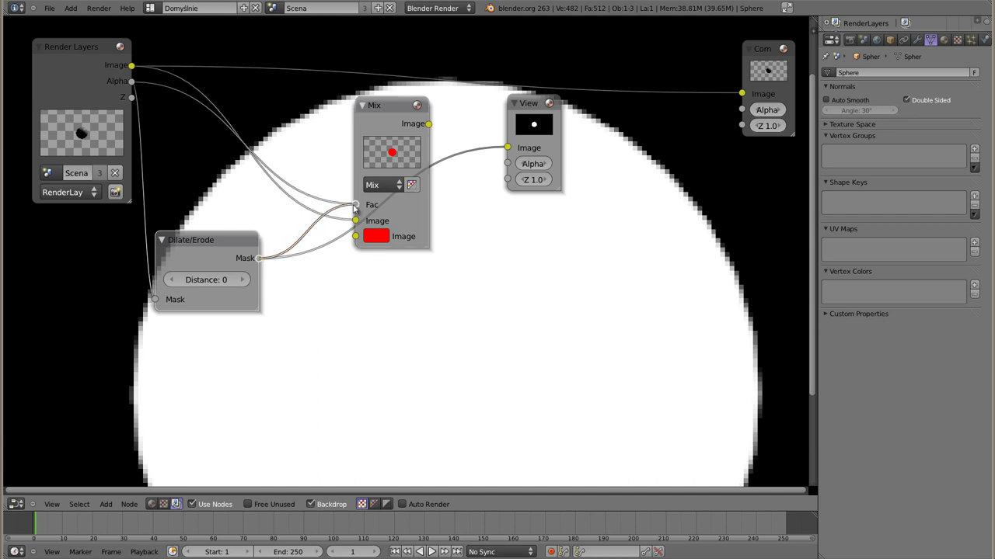
- Reposition the Mix and Dilate/Erode nodes and set Distance to 1
{"action": "mouse_move", "coordinate": [386, 116]}
{"action": "left_mouse_down"}
{"action": "mouse_move", "coordinate": [318, 92]}
{"action": "mouse_move", "coordinate": [329, 90]}
{"action": "left_mouse_up"}
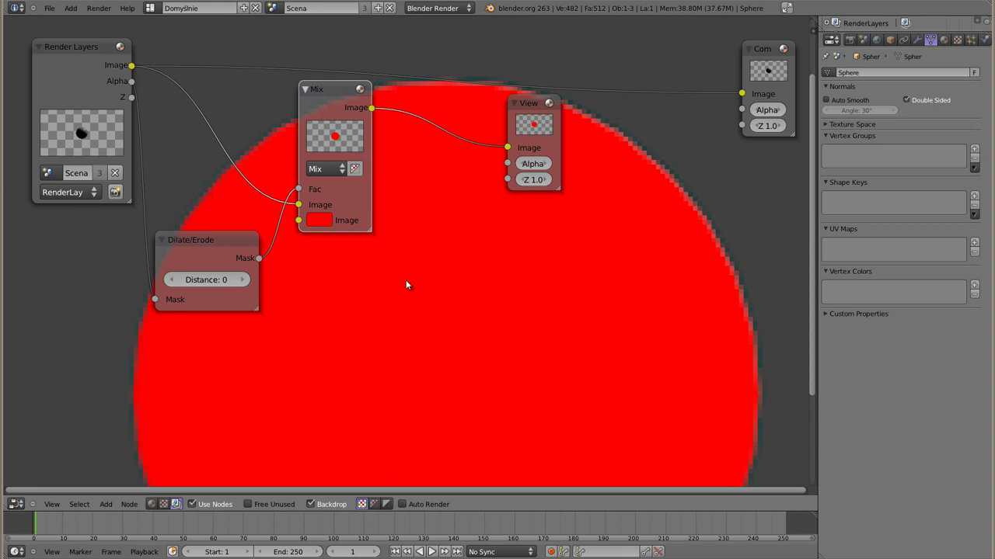
{"action": "left_click_drag", "start_coordinate": [200, 239], "coordinate": [210, 218]}
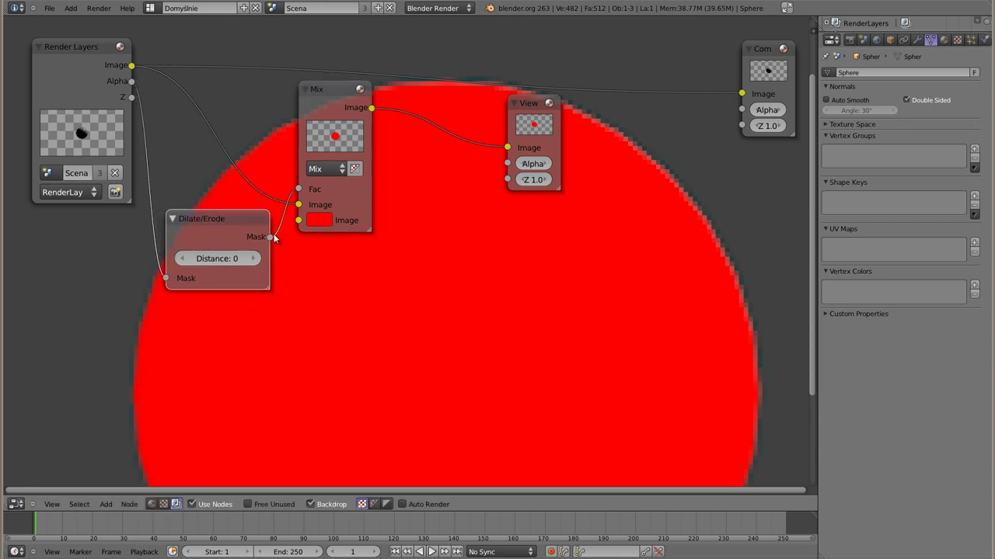
{"action": "left_click", "coordinate": [256, 259]}
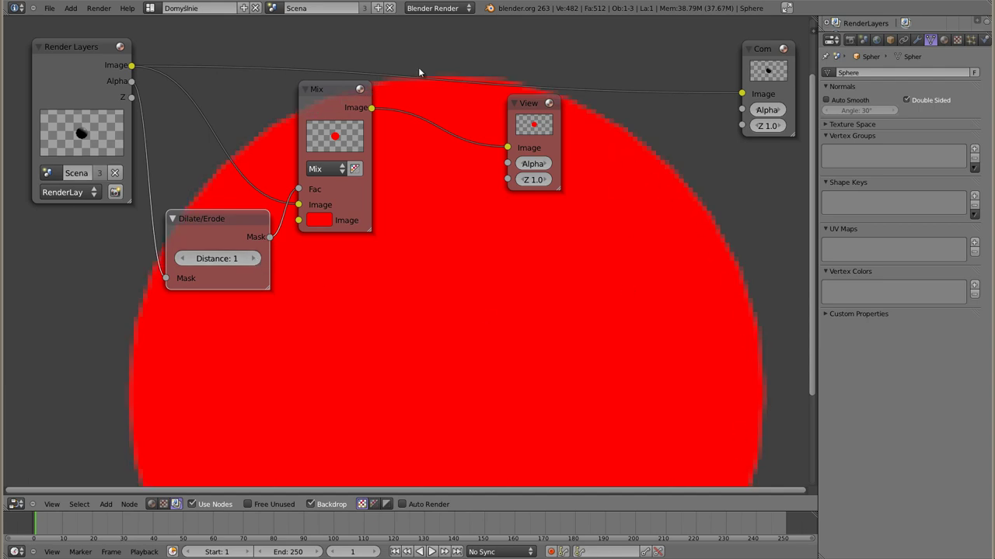
- Make the Mix colour a translucent pale pink and set the blend type to Add
{"action": "left_click", "coordinate": [314, 221]}
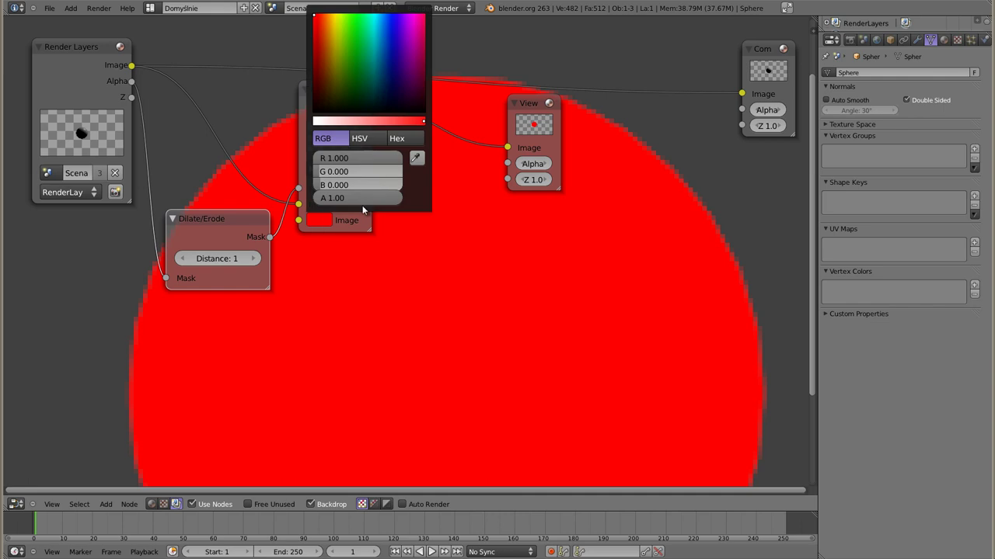
{"action": "left_click_drag", "start_coordinate": [388, 198], "coordinate": [354, 198]}
{"action": "left_click_drag", "start_coordinate": [423, 121], "coordinate": [353, 120]}
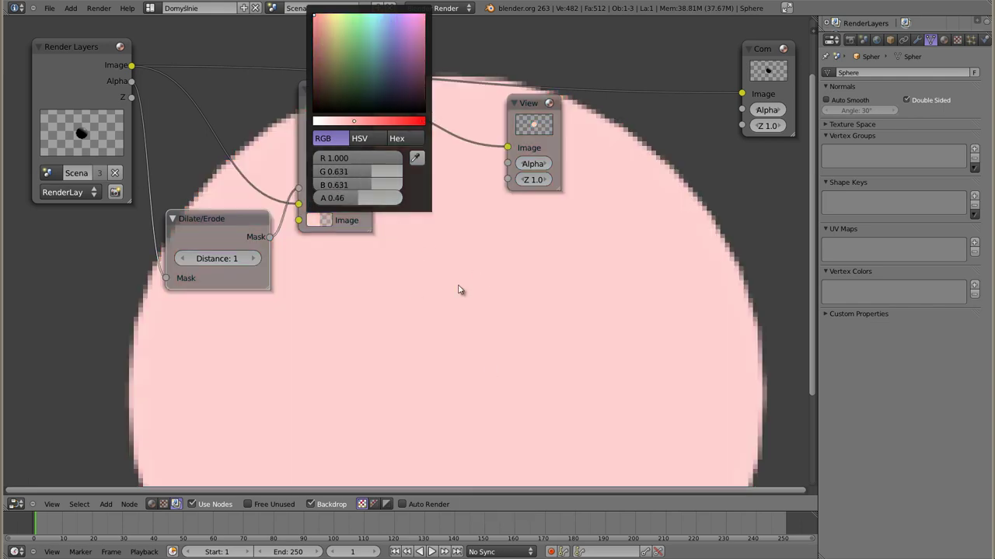
{"action": "left_click", "coordinate": [323, 169]}
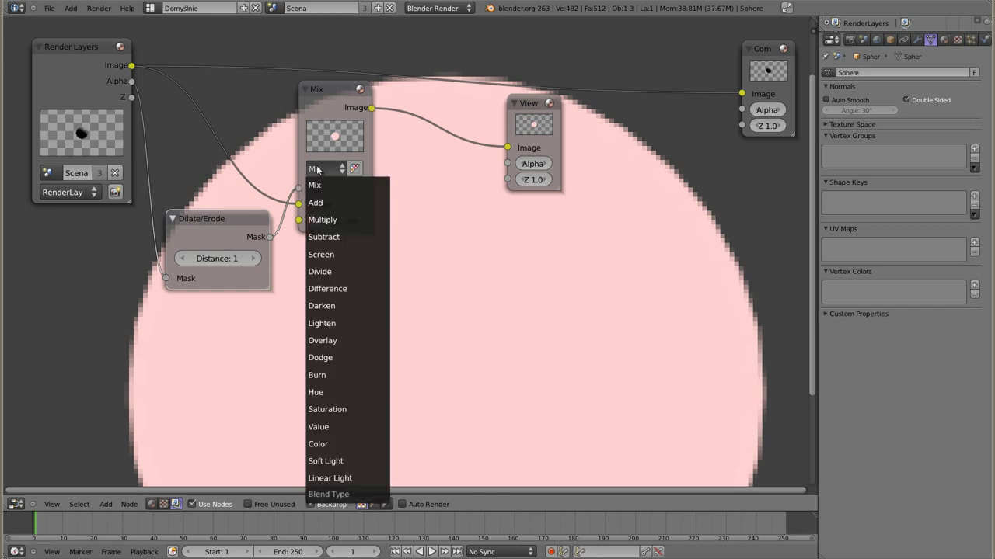
{"action": "left_click", "coordinate": [333, 200]}
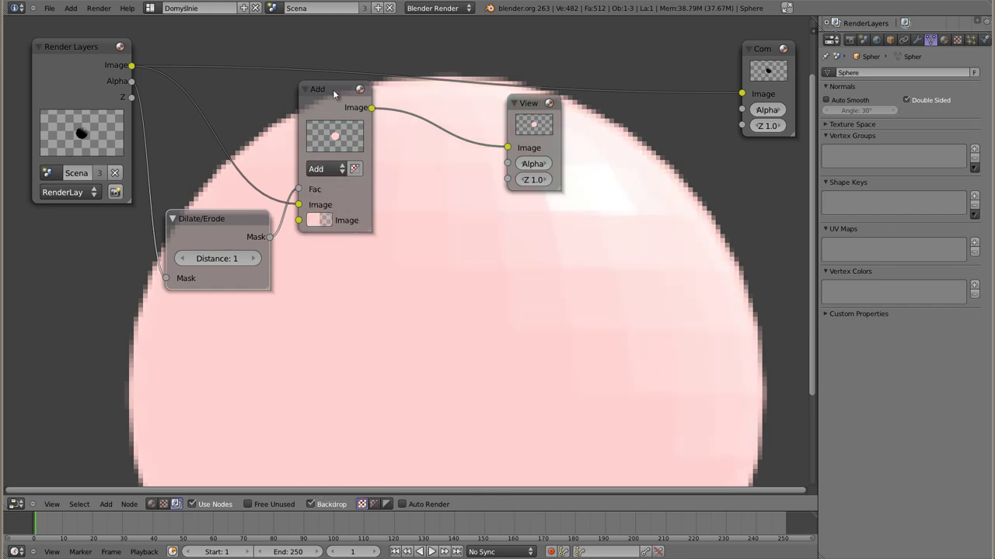
- Rearrange the Add and Dilate/Erode nodes and erode the mask to Distance -5
{"action": "left_click_drag", "start_coordinate": [333, 92], "coordinate": [365, 103]}
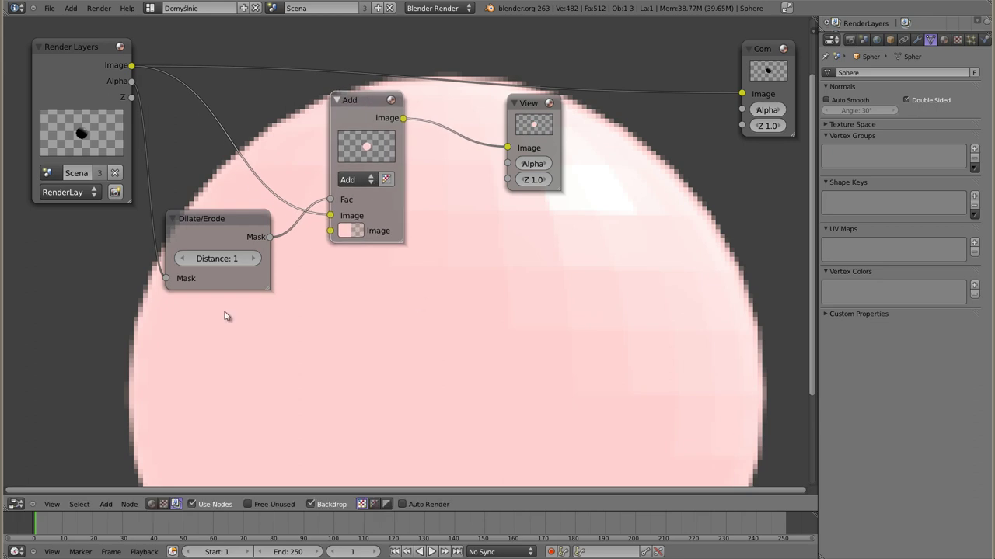
{"action": "left_click_drag", "start_coordinate": [212, 220], "coordinate": [217, 226]}
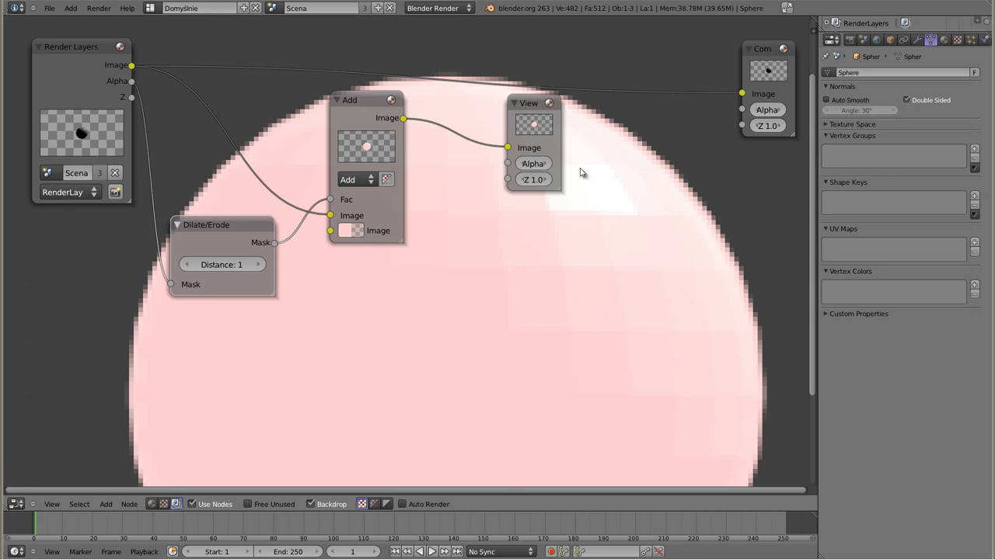
{"action": "left_click", "coordinate": [185, 265]}
{"action": "left_click", "coordinate": [185, 265]}
{"action": "left_click", "coordinate": [185, 265]}
{"action": "left_click", "coordinate": [185, 265]}
{"action": "left_click", "coordinate": [186, 265]}
{"action": "left_click", "coordinate": [186, 265]}
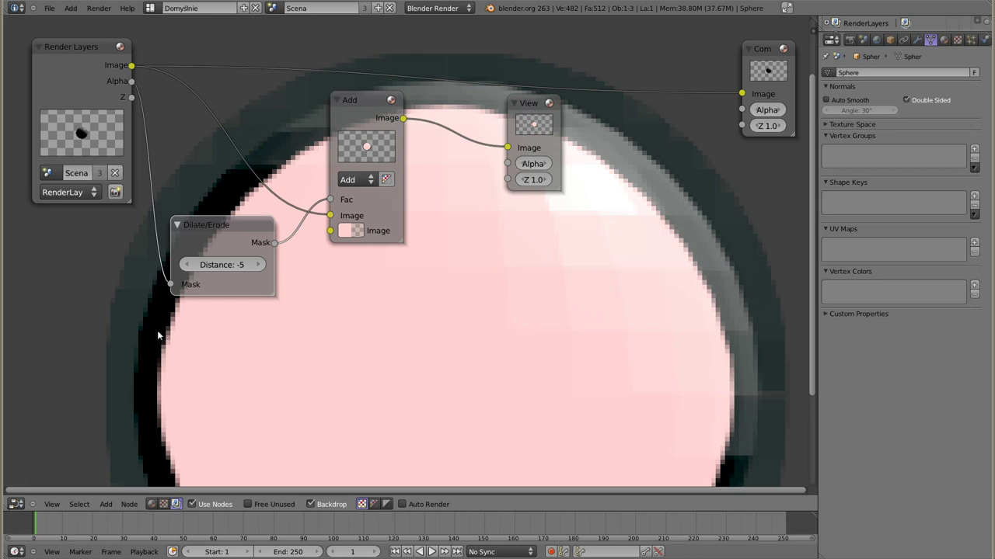
- Switch the blend type back to Mix and raise the Distance to 2
{"action": "left_click", "coordinate": [355, 179]}
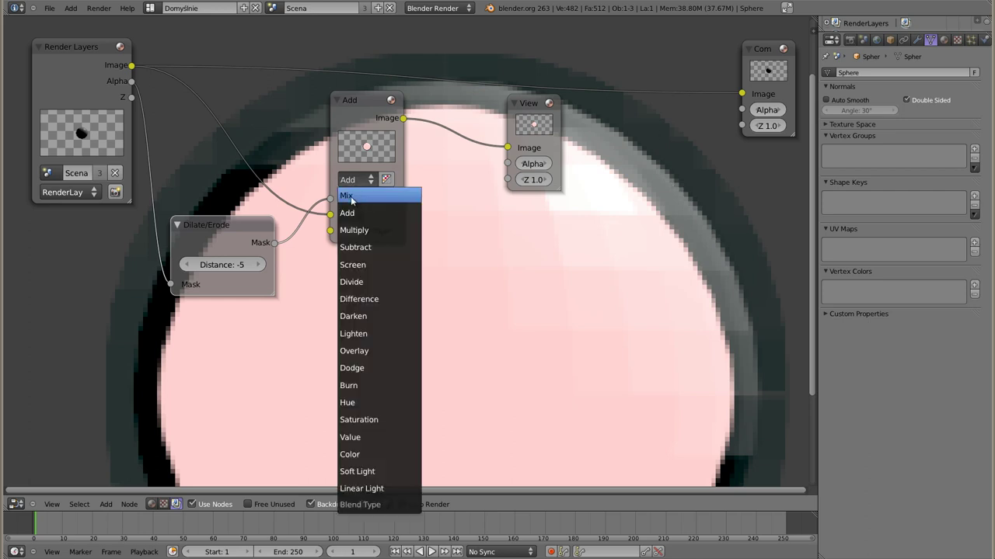
{"action": "left_click", "coordinate": [357, 186]}
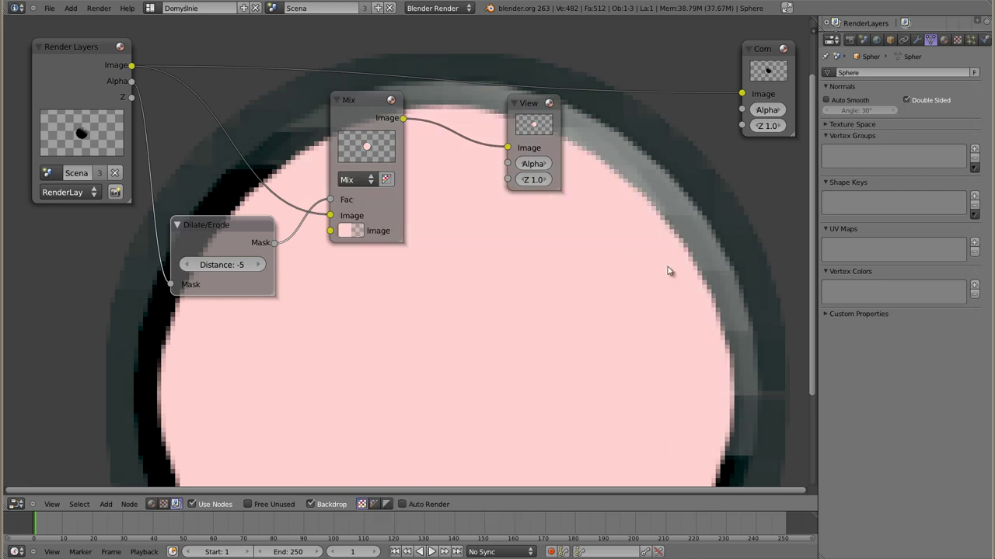
{"action": "left_click", "coordinate": [258, 265]}
{"action": "left_click", "coordinate": [258, 265]}
{"action": "left_click", "coordinate": [258, 265]}
{"action": "left_click", "coordinate": [258, 265]}
{"action": "left_click", "coordinate": [258, 265]}
{"action": "left_click", "coordinate": [258, 265]}
{"action": "left_click", "coordinate": [258, 265]}
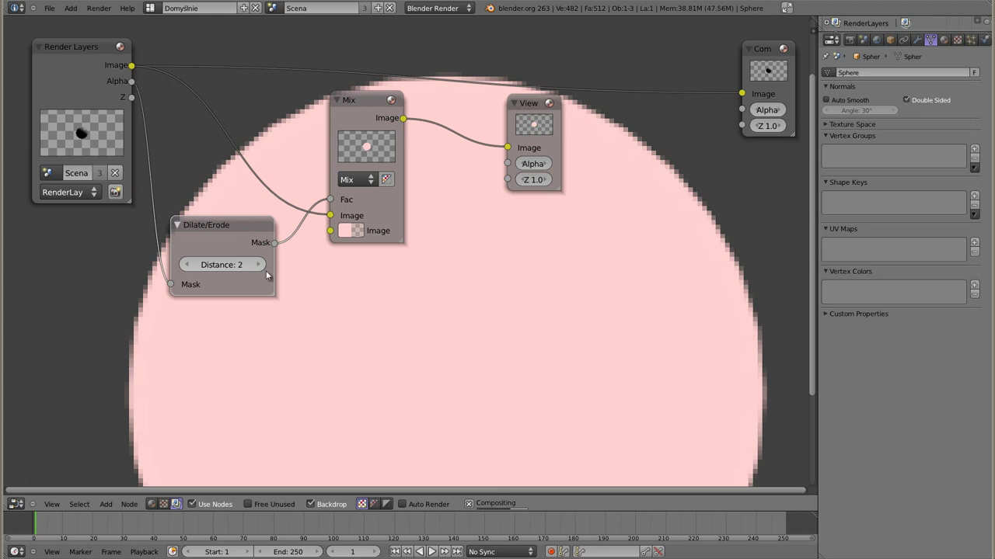
- Make the Mix colour full red, set Distance to -2, and reframe the backdrop
{"action": "left_click", "coordinate": [342, 231]}
{"action": "left_click_drag", "start_coordinate": [386, 131], "coordinate": [457, 131]}
{"action": "left_click", "coordinate": [194, 262]}
{"action": "left_click", "coordinate": [194, 262]}
{"action": "left_click", "coordinate": [193, 262]}
{"action": "left_click", "coordinate": [194, 261]}
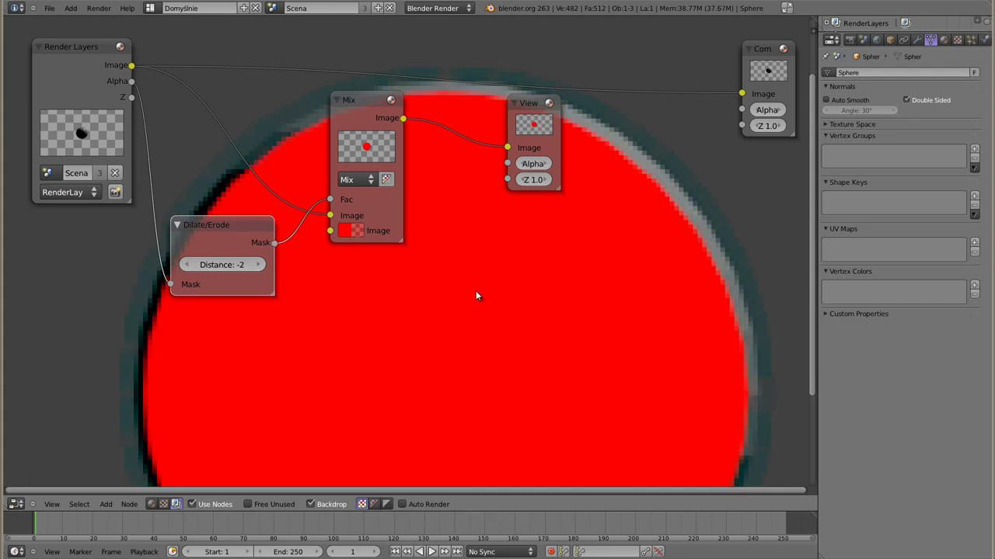
{"action": "key", "text": "v"}
{"action": "key", "text": "v"}
{"action": "key", "text": "v"}
{"action": "key", "text": "v"}
{"action": "key", "text": "v"}
{"action": "key", "text": "v"}
{"action": "mouse_move", "coordinate": [447, 394]}
{"action": "middle_mouse_down"}
{"action": "mouse_move", "coordinate": [427, 395]}
{"action": "mouse_move", "coordinate": [546, 345]}
{"action": "middle_mouse_up"}
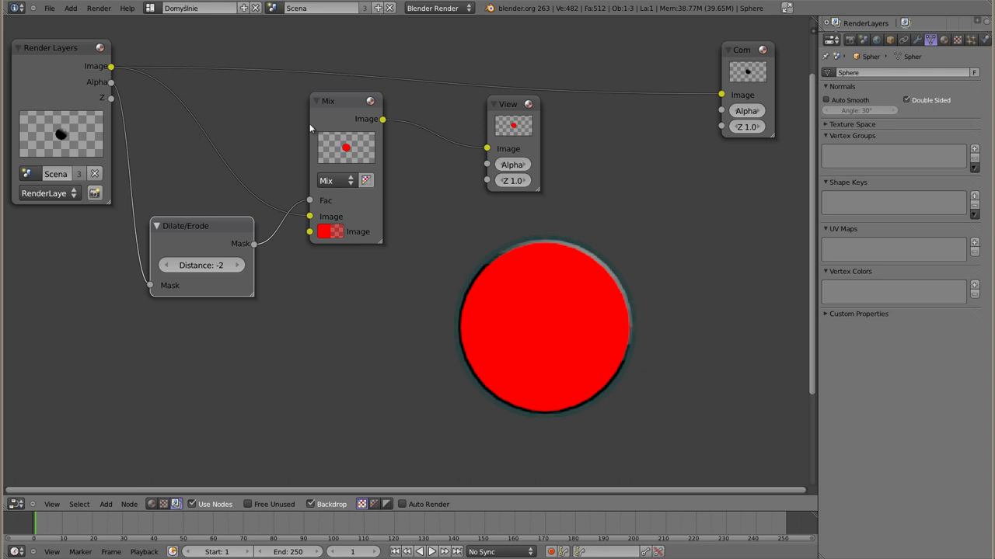
{"action": "middle_click_drag", "start_coordinate": [272, 116], "coordinate": [282, 115]}
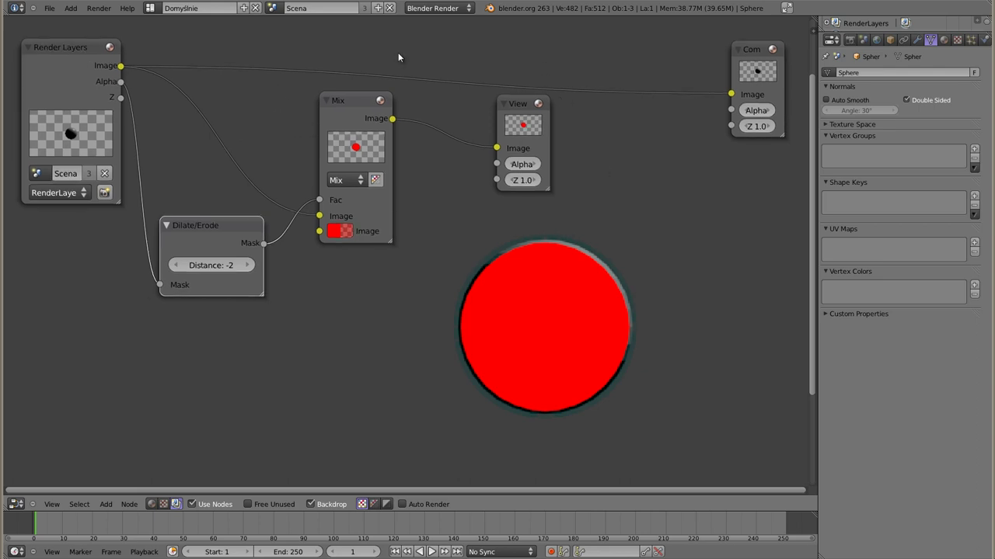